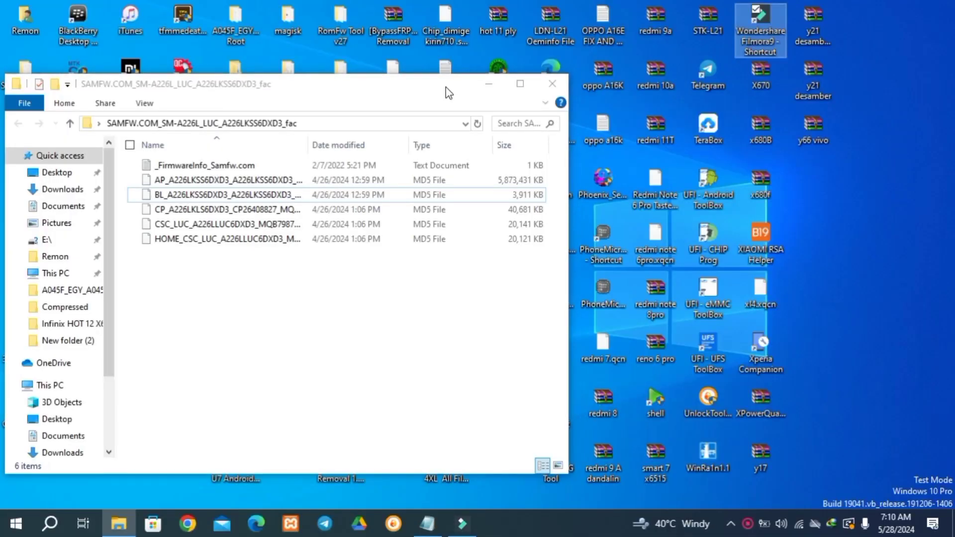
# Step: Bring the Explorer window with the SAMFW SM-A226L firmware folder into view
pyautogui.moveTo(446, 87); pyautogui.dragTo(550, 69)
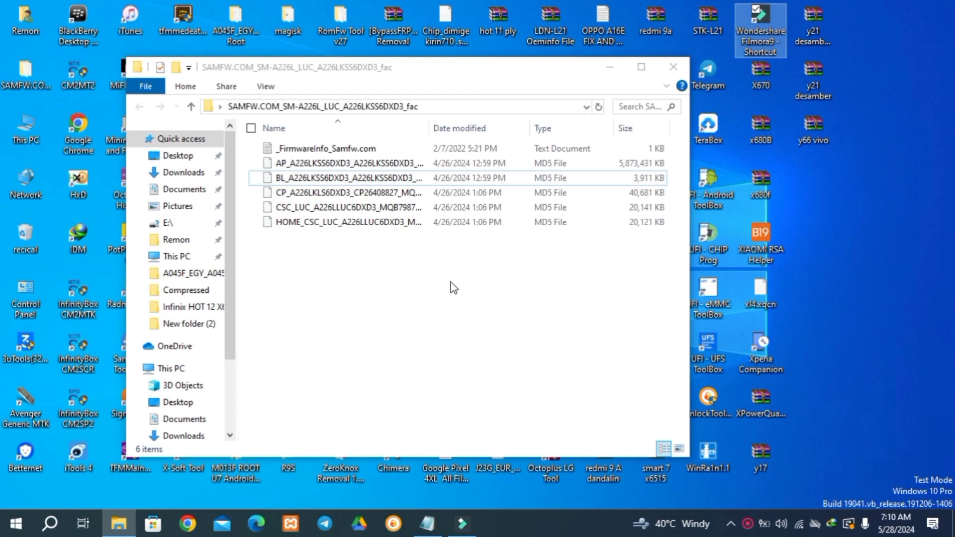
# Step: Open the AP firmware file in 7-Zip and copy boot.img.lz4 into the firmware folder
pyautogui.click(338, 164)
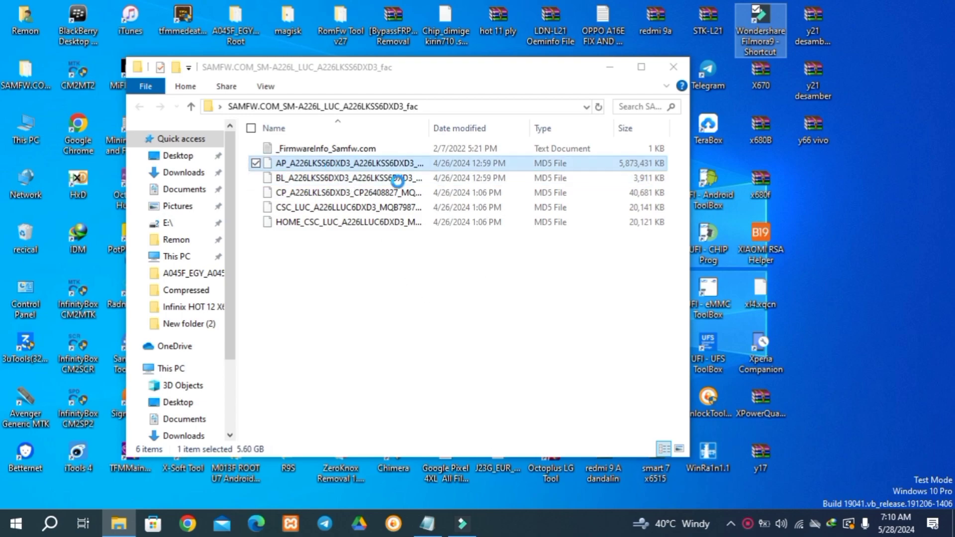
pyautogui.rightClick(332, 167)
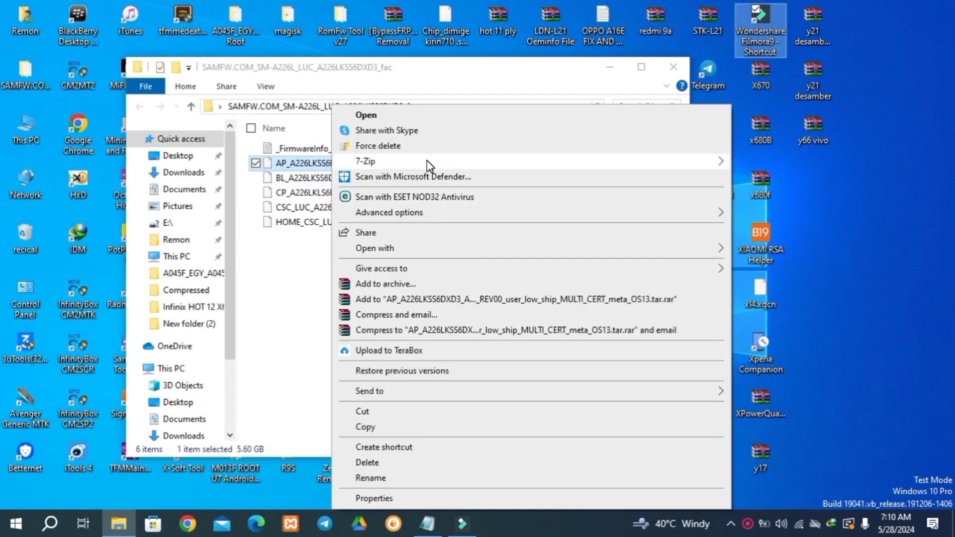
pyautogui.moveTo(427, 160)
pyautogui.click(357, 165)
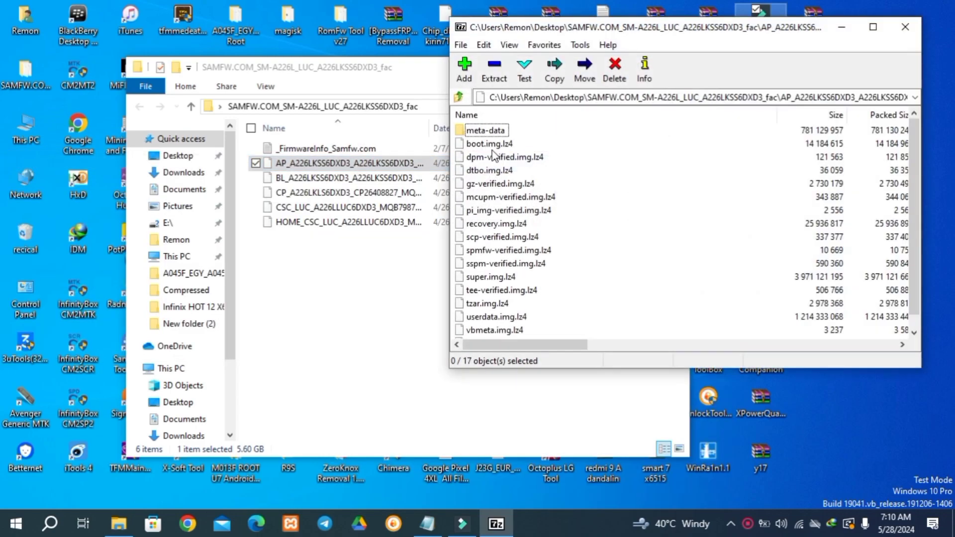
pyautogui.moveTo(310, 337); pyautogui.dragTo(297, 341)
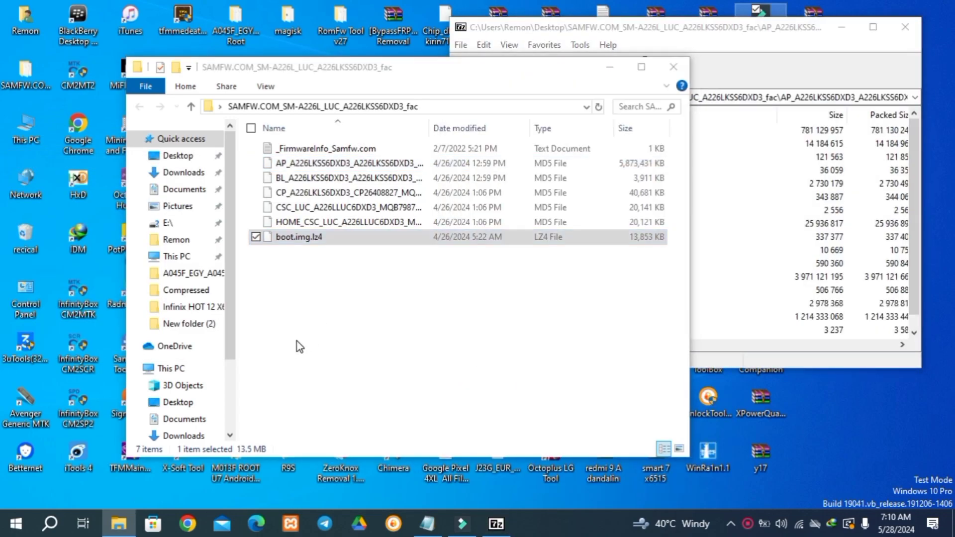
# Step: Start adding boot.img.lz4 to a new 7-Zip archive
pyautogui.rightClick(312, 239)
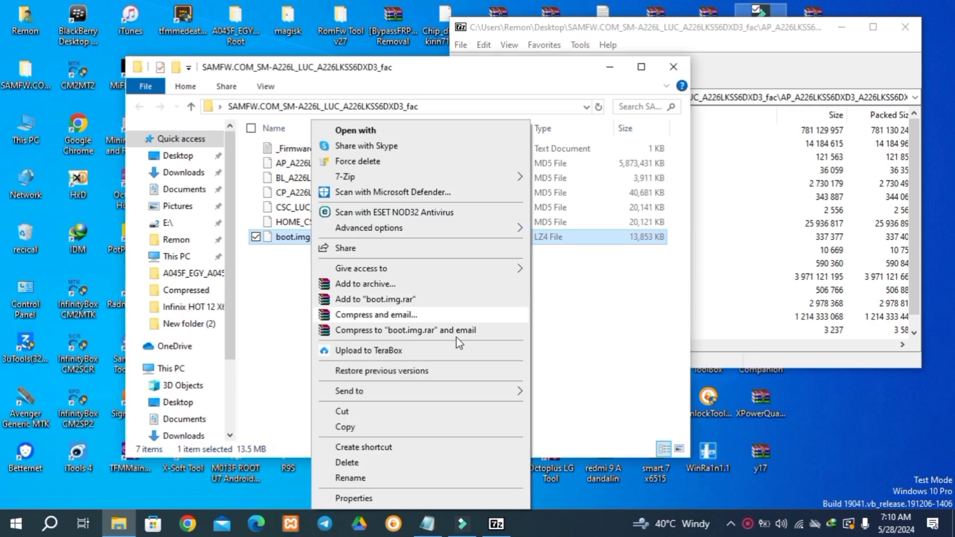
pyautogui.moveTo(470, 391)
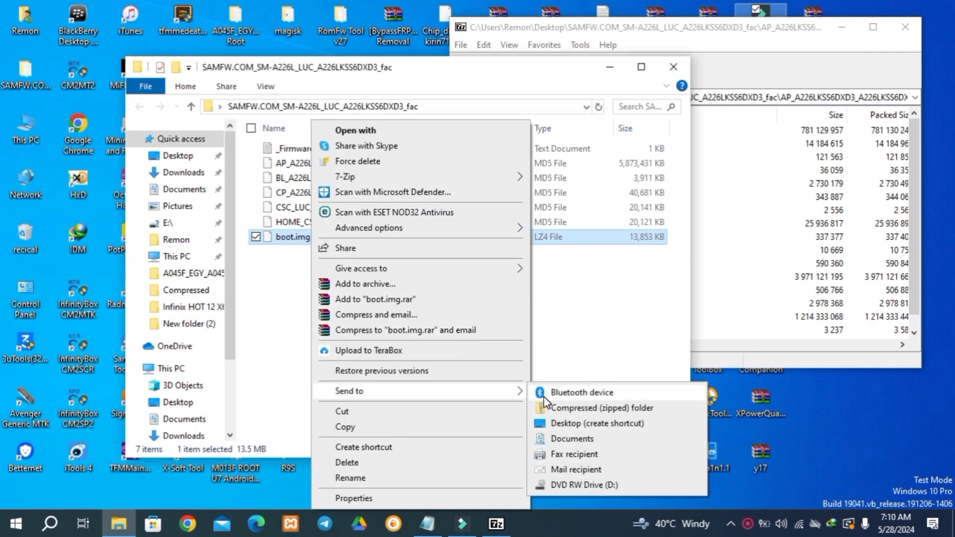
pyautogui.moveTo(366, 178)
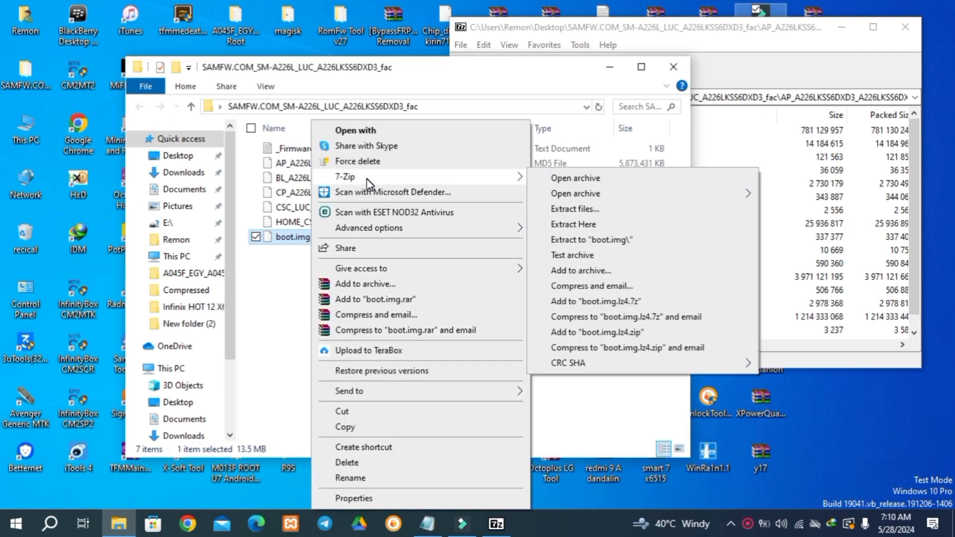
pyautogui.click(623, 270)
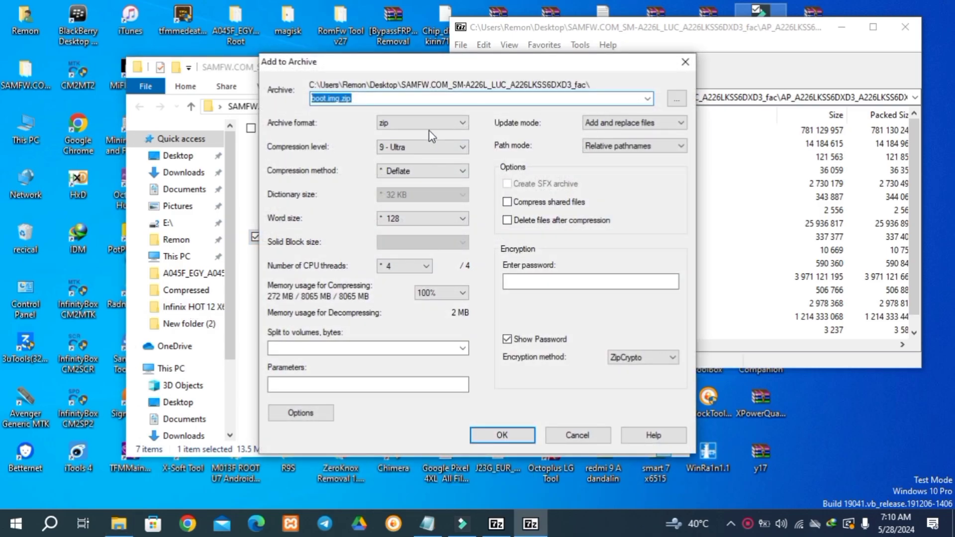
# Step: Pack boot.img.lz4 into a tar-format archive named boot.img
pyautogui.click(428, 125)
pyautogui.click(409, 165)
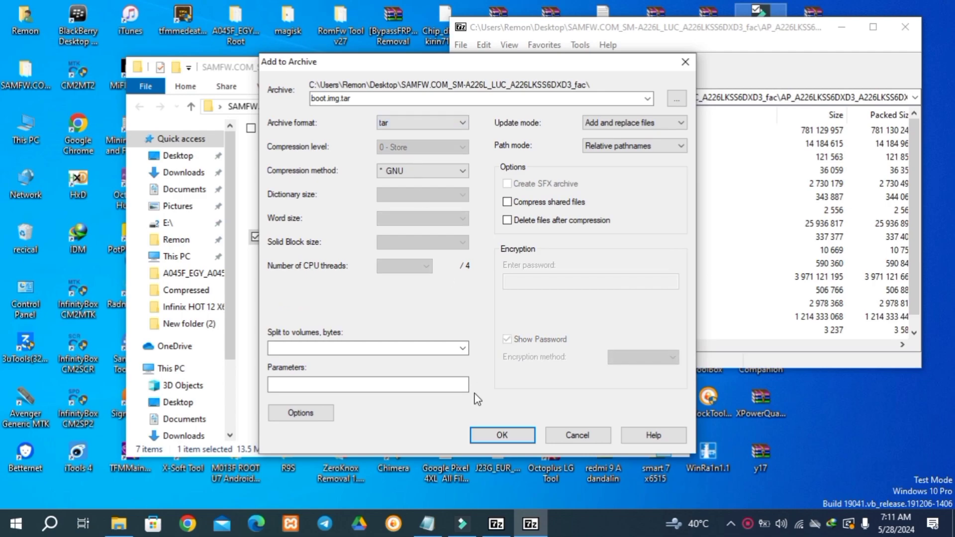
pyautogui.click(491, 438)
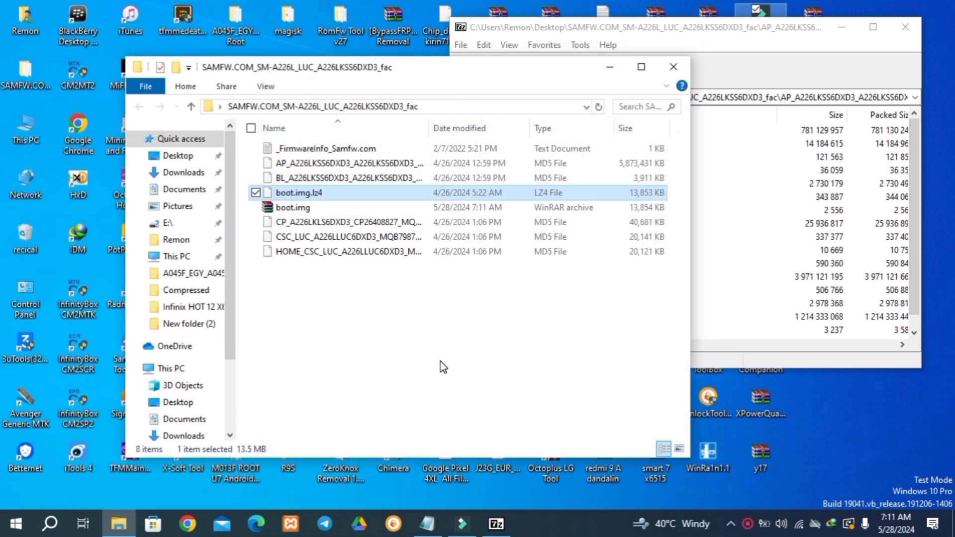
# Step: Delete the leftover boot.img.lz4 and select the new boot.img archive
pyautogui.rightClick(312, 194)
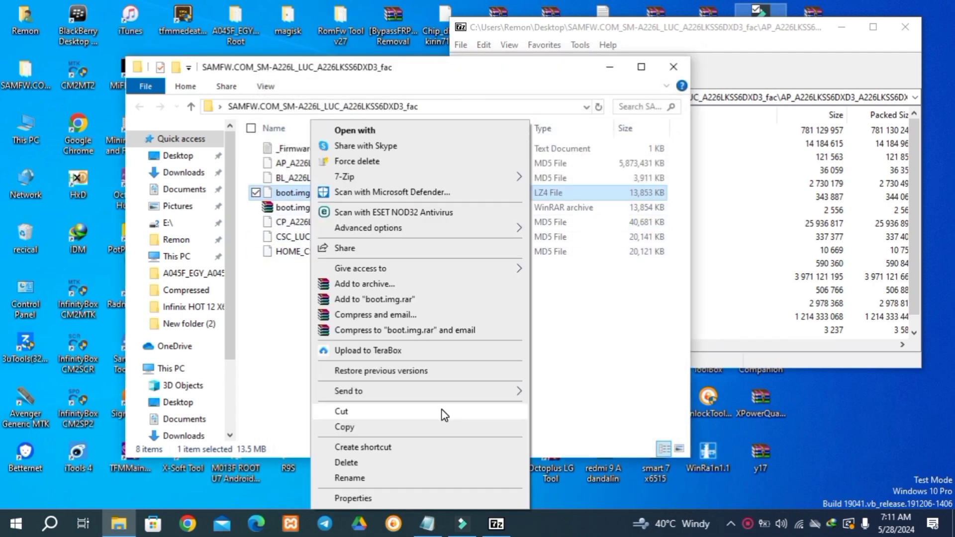
pyautogui.click(398, 461)
pyautogui.click(303, 195)
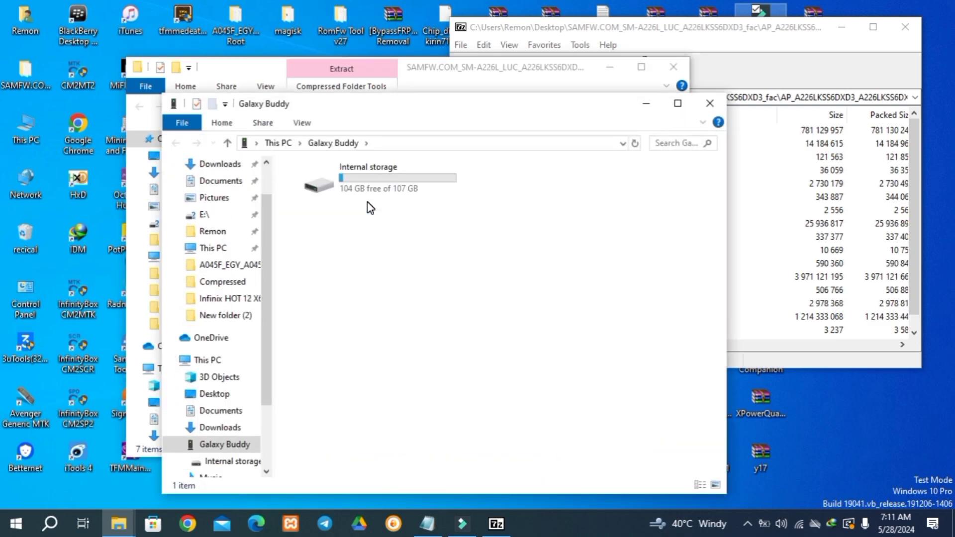
# Step: Copy the 13.5 MB boot.img archive into the phone's Internal storage, then minimize the firmware windows
pyautogui.doubleClick(345, 191)
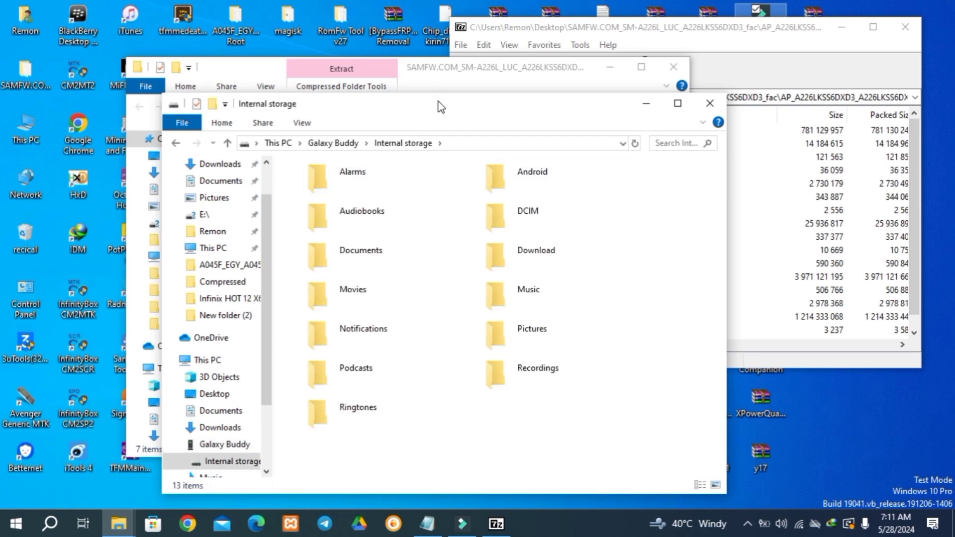
pyautogui.moveTo(437, 104); pyautogui.dragTo(698, 106)
pyautogui.moveTo(306, 199); pyautogui.dragTo(681, 472)
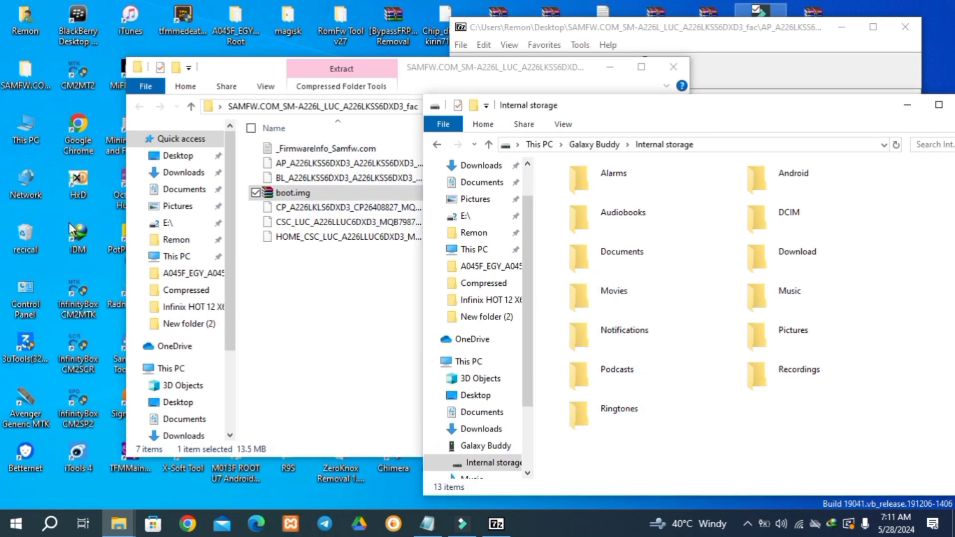
pyautogui.moveTo(539, 87); pyautogui.dragTo(771, 92)
pyautogui.click(235, 313)
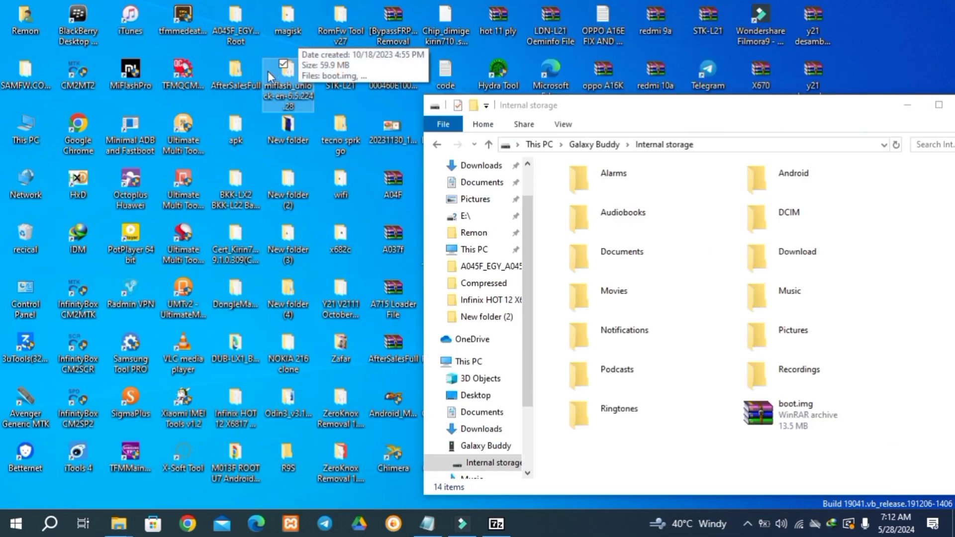
pyautogui.click(241, 127)
# Step: Copy Magisk-v27.0.apk from the desktop apk folder to the phone's internal storage
pyautogui.doubleClick(241, 127)
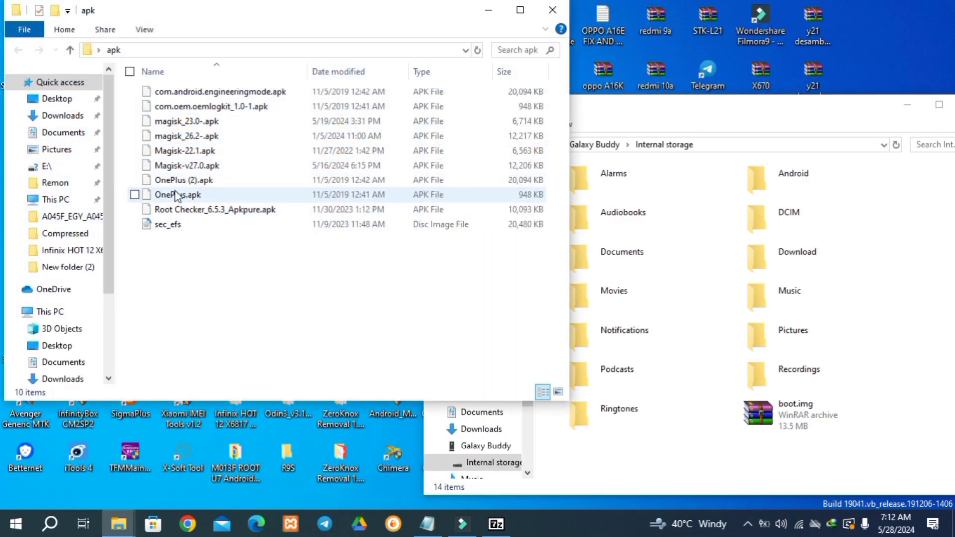
pyautogui.moveTo(194, 166); pyautogui.dragTo(720, 473)
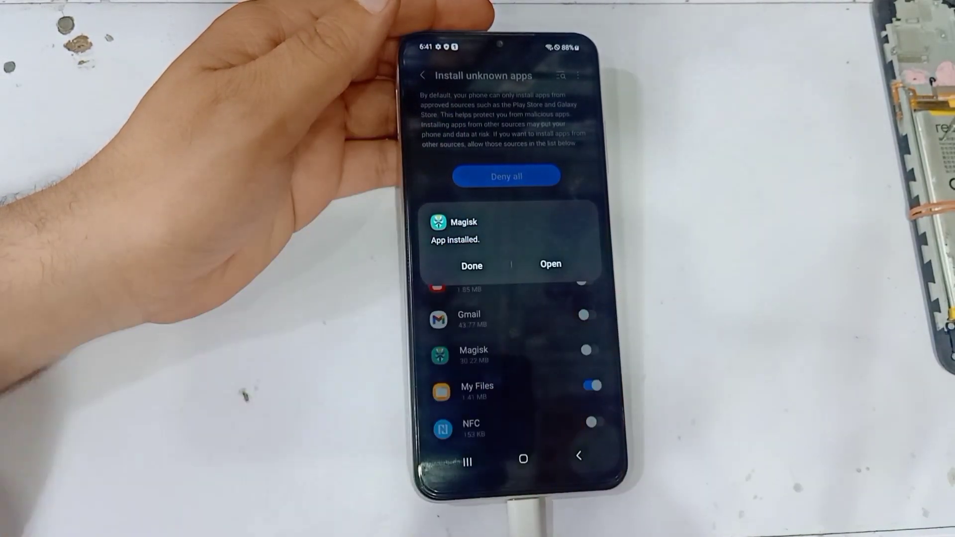
# Step: Launch Magisk and choose Install with the Select and Patch a File method
pyautogui.click(570, 254)
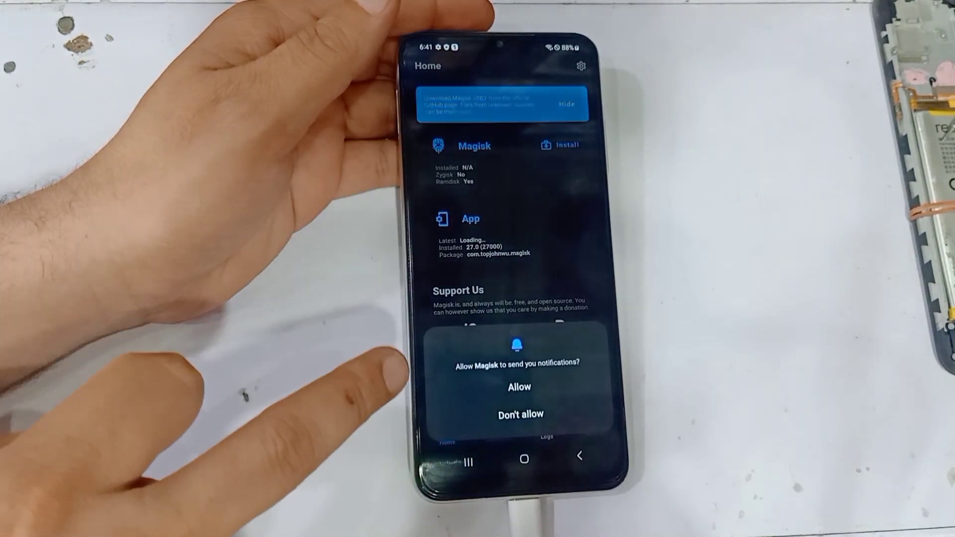
pyautogui.click(519, 387)
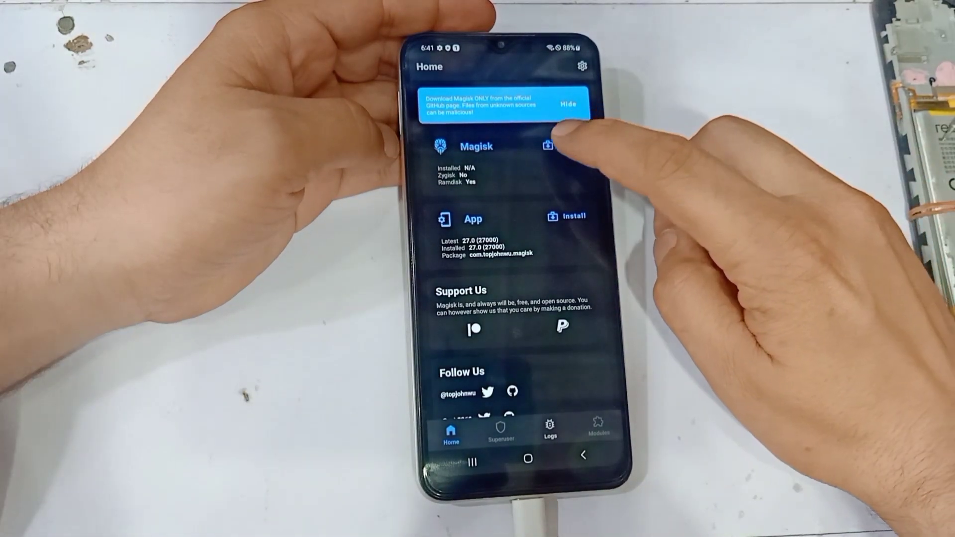
pyautogui.click(561, 144)
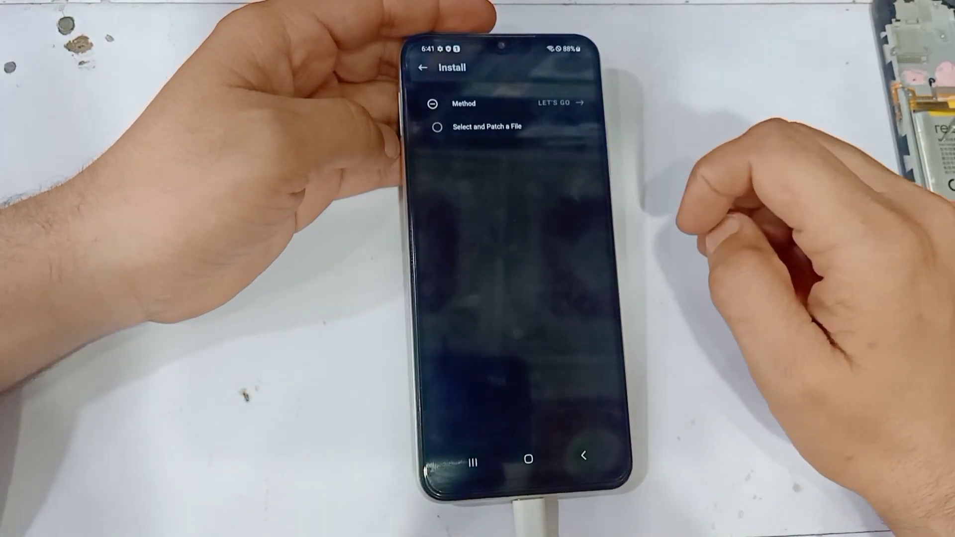
pyautogui.click(478, 127)
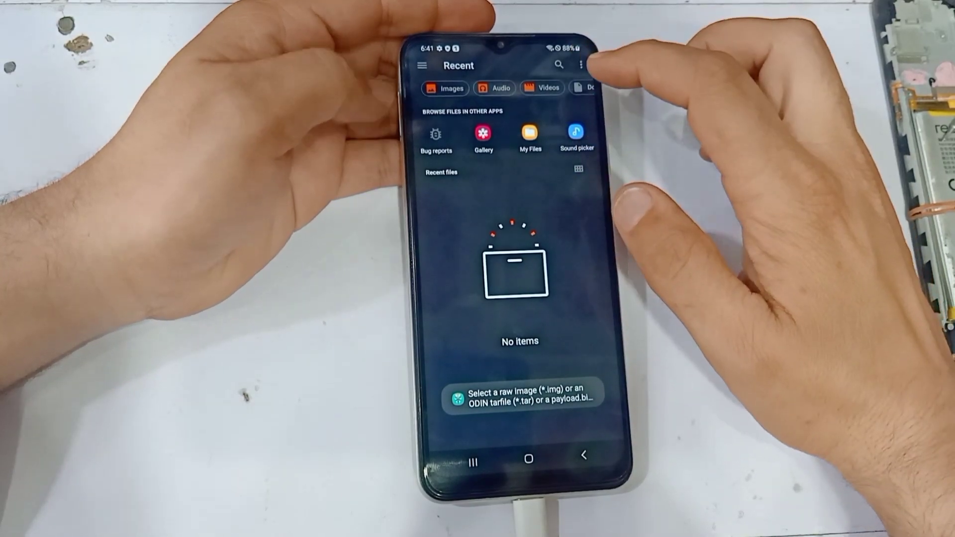
# Step: Pick boot.img.tar from the Galaxy Buddy storage as the file to patch
pyautogui.click(423, 65)
pyautogui.click(544, 212)
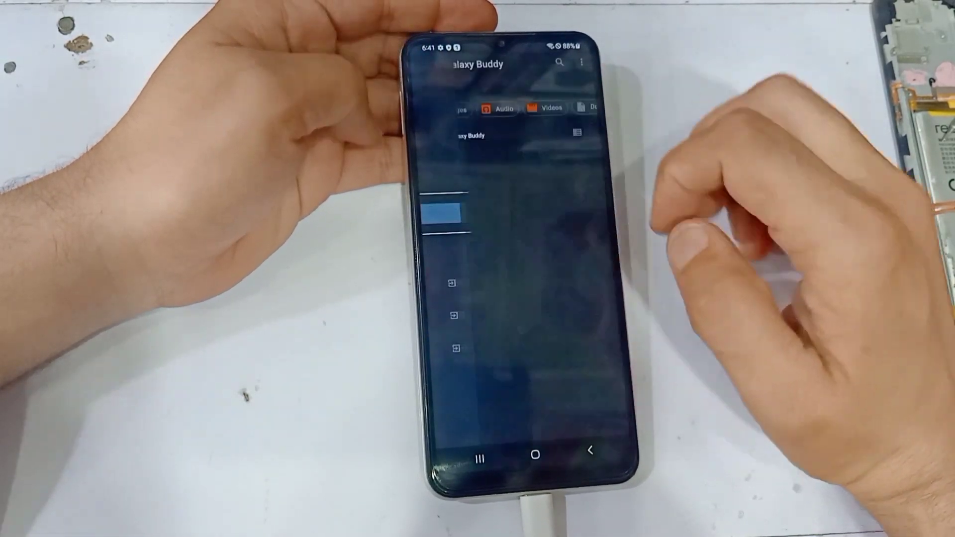
pyautogui.scroll(-2, 577, 363)
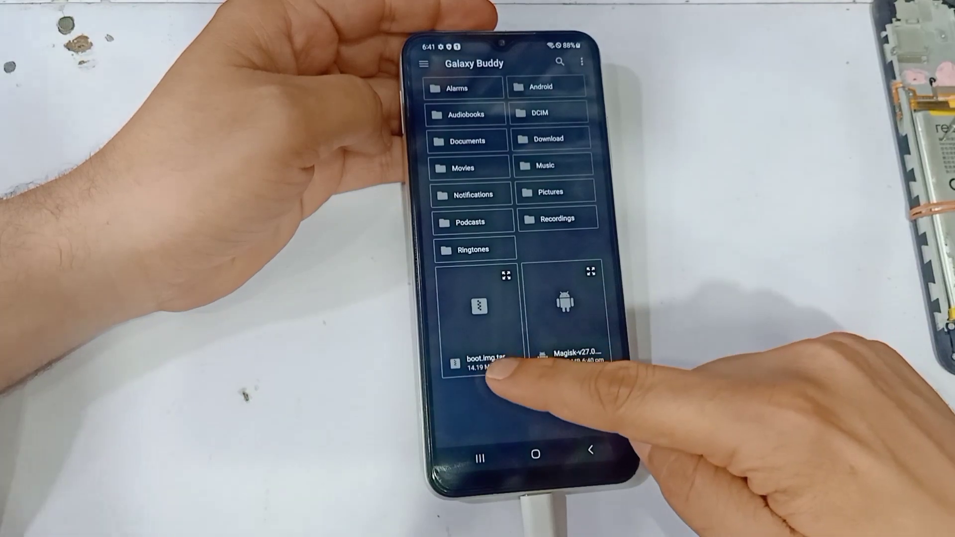
pyautogui.click(480, 316)
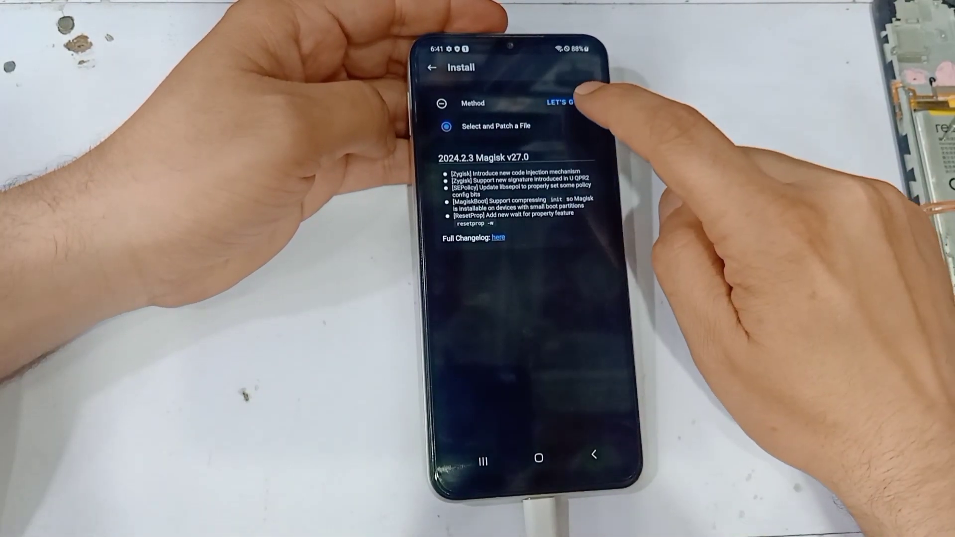
# Step: Patch boot.img.tar, producing magisk_patched-27000_4yp3n.tar in the phone's Download folder
pyautogui.click(567, 102)
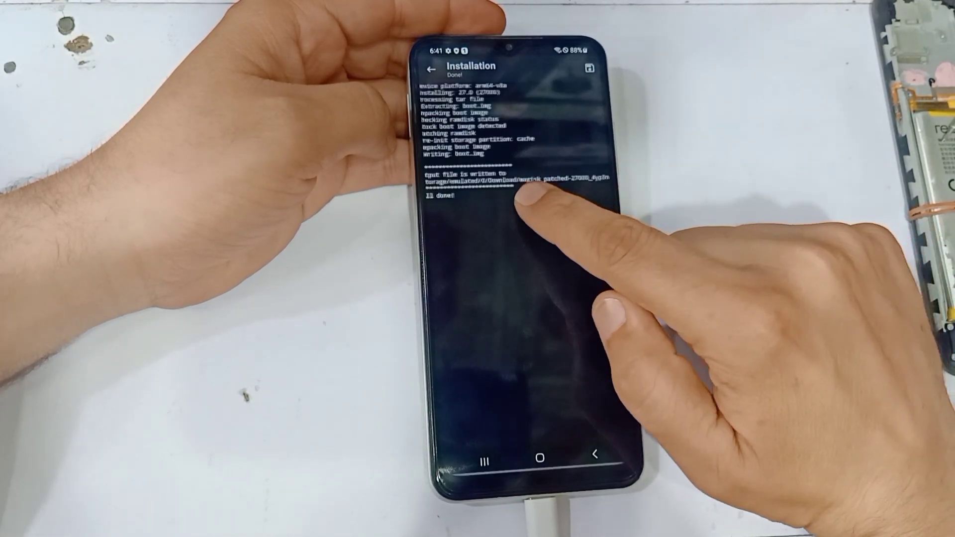
pyautogui.moveTo(544, 202); pyautogui.dragTo(522, 207)
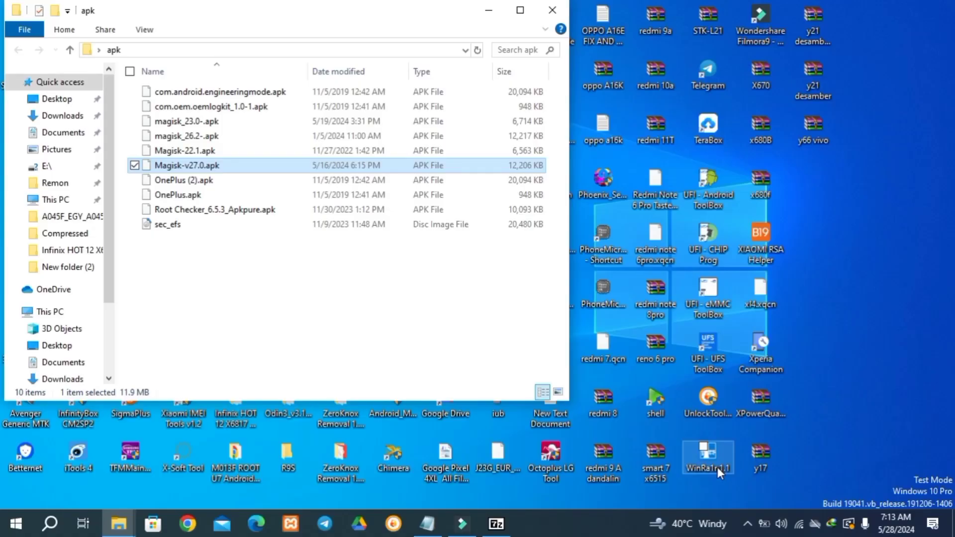
# Step: Return to the PC desktop to open the Galaxy Buddy storage
pyautogui.click(717, 467)
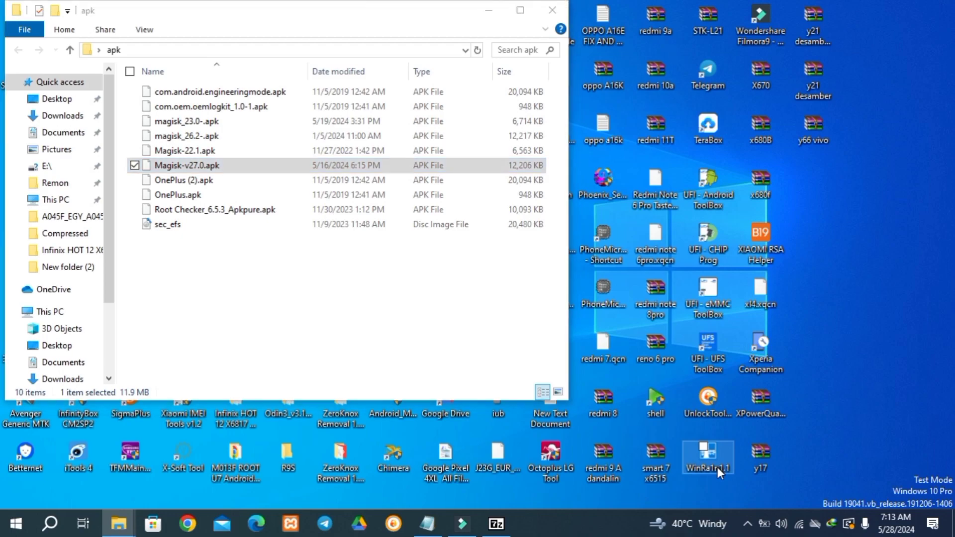
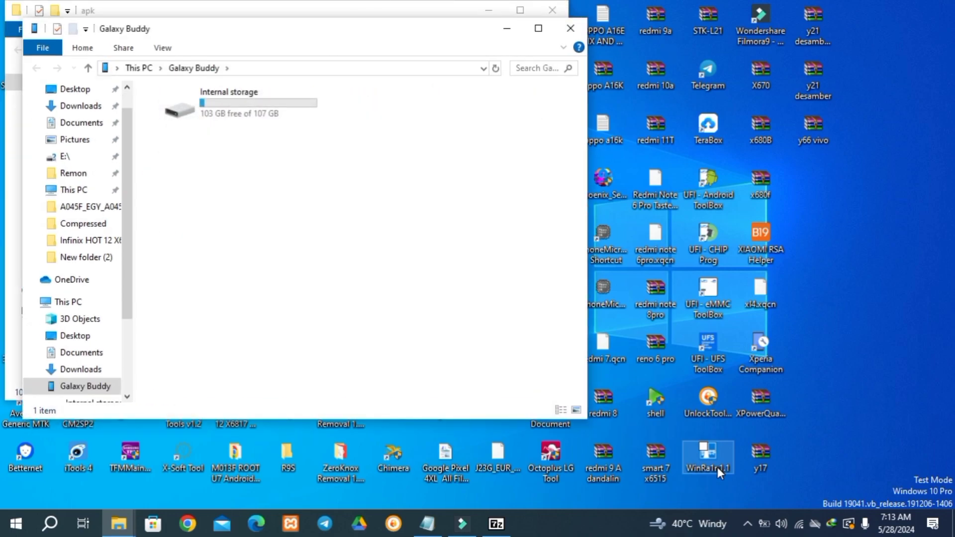
# Step: Open the phone's Internal storage > Download folder and move its window to the right
pyautogui.doubleClick(268, 118)
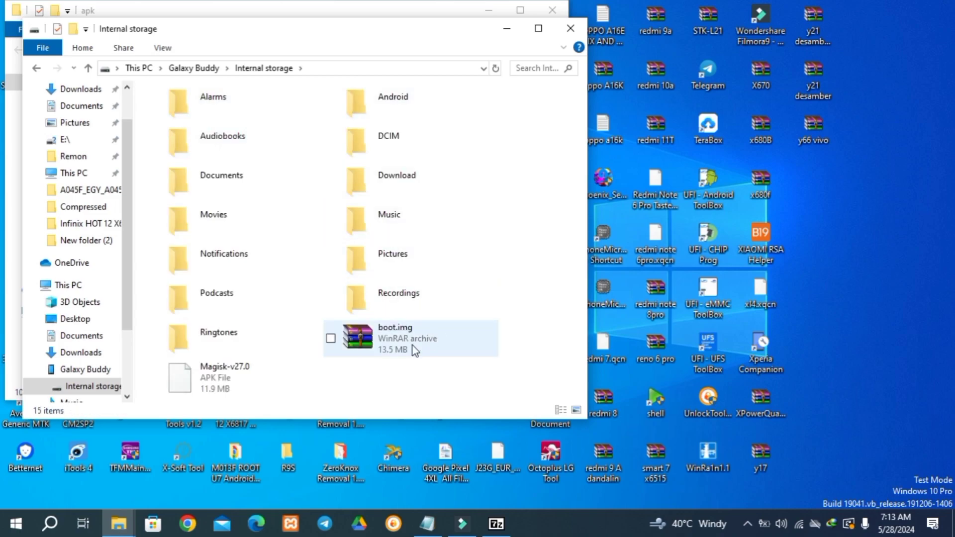
pyautogui.click(412, 345)
pyautogui.click(408, 177)
pyautogui.doubleClick(408, 176)
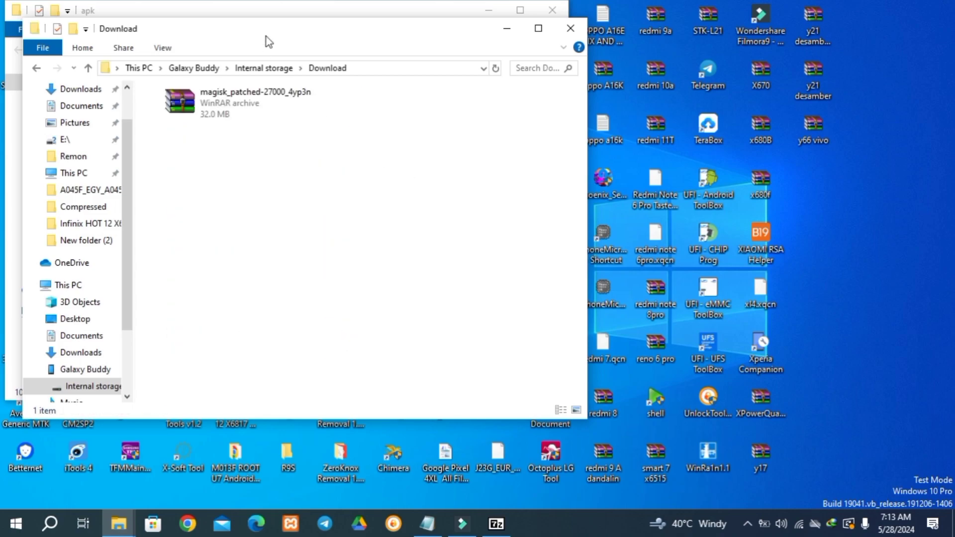
pyautogui.moveTo(249, 34); pyautogui.dragTo(680, 101)
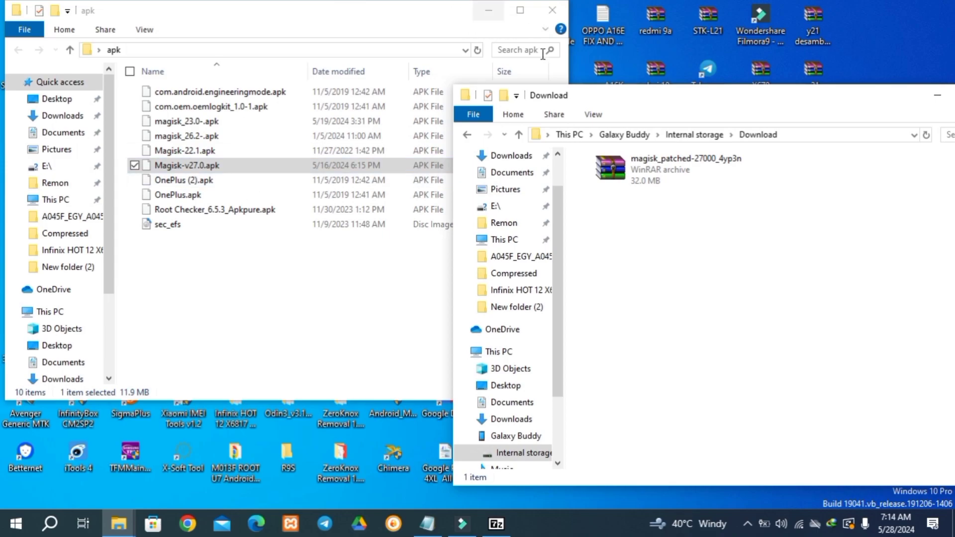
pyautogui.click(488, 10)
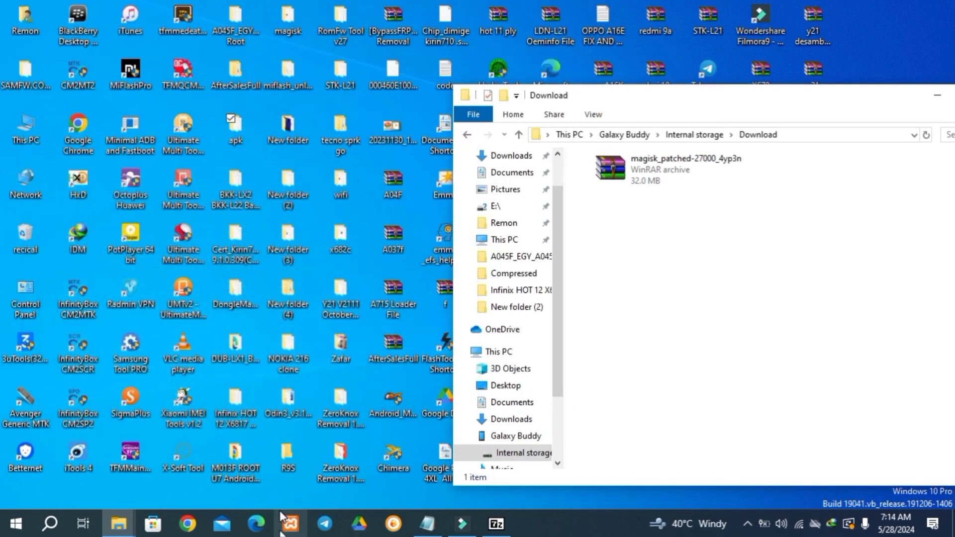
# Step: Arrange the SAMFW and Download windows side by side and drag magisk_patched-27000_4yp3n.tar into SAMFW
pyautogui.moveTo(114, 534)
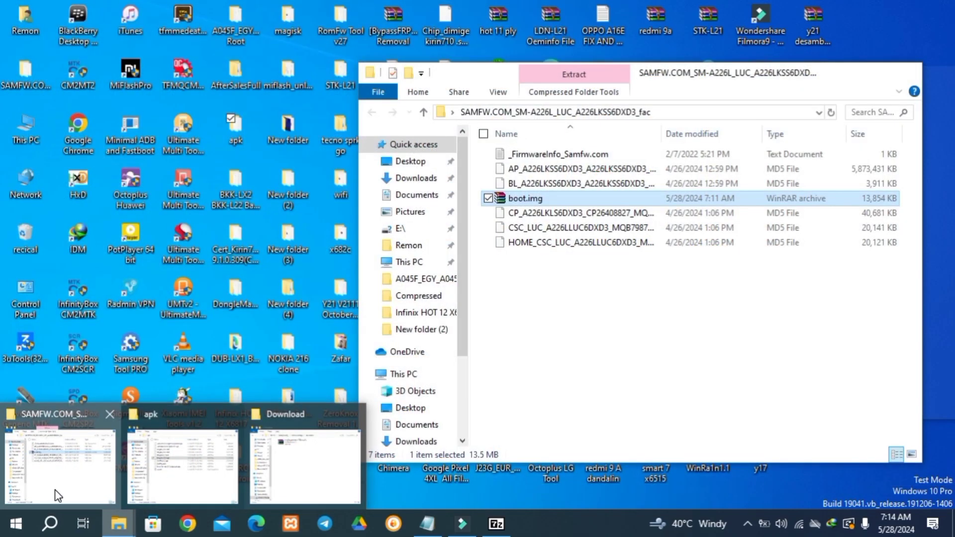
pyautogui.click(59, 468)
pyautogui.moveTo(731, 78); pyautogui.dragTo(396, 91)
pyautogui.click(667, 252)
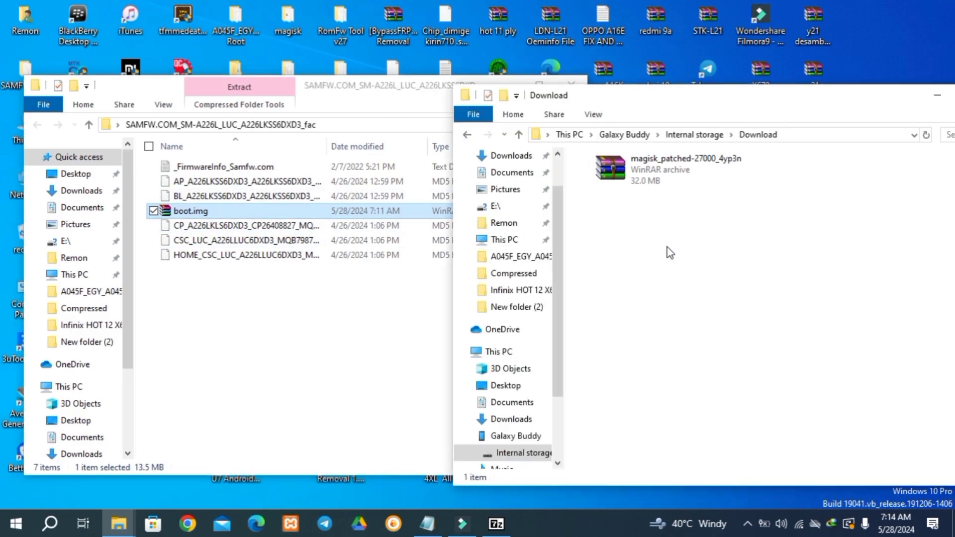
pyautogui.moveTo(652, 192); pyautogui.dragTo(294, 380)
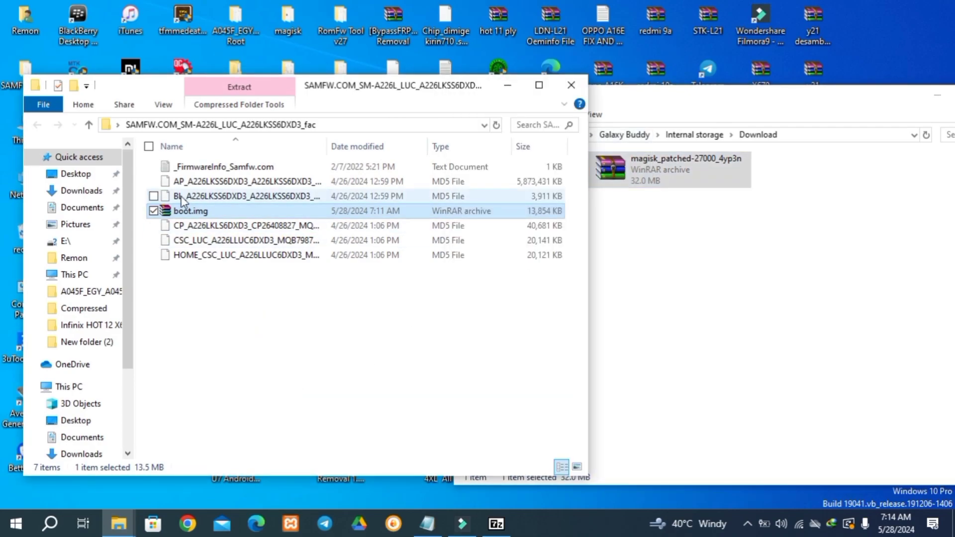
# Step: Delete boot.img from the SAMFW firmware folder
pyautogui.click(203, 214)
pyautogui.rightClick(204, 214)
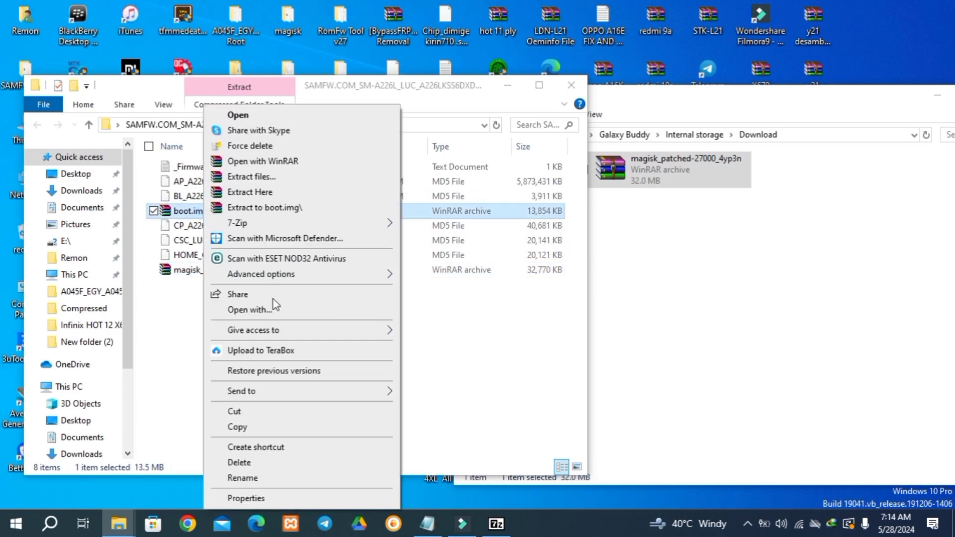
pyautogui.click(238, 463)
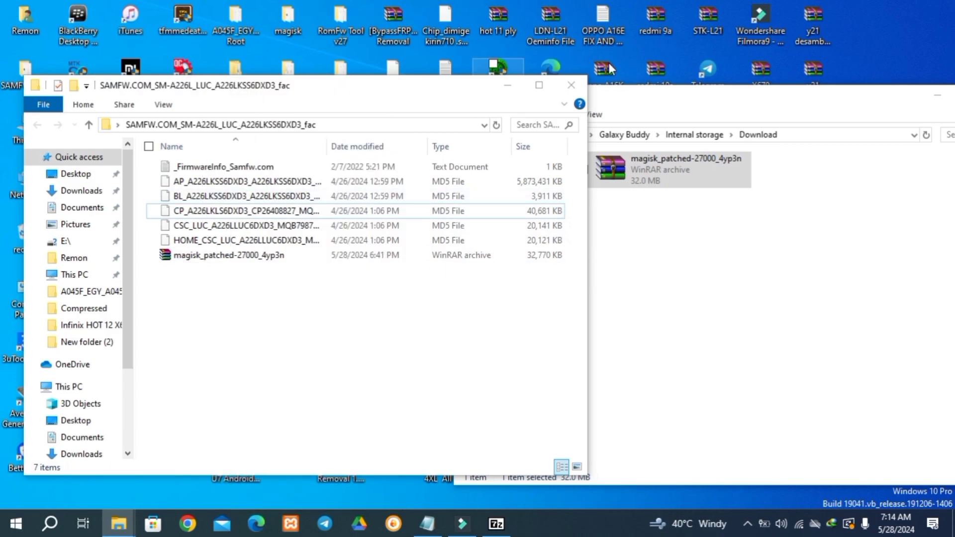
# Step: Close the phone's Download window, move the SAMFW window to the lower right, and open Odin3_v3.14.4
pyautogui.click(507, 85)
pyautogui.moveTo(697, 104); pyautogui.dragTo(426, 95)
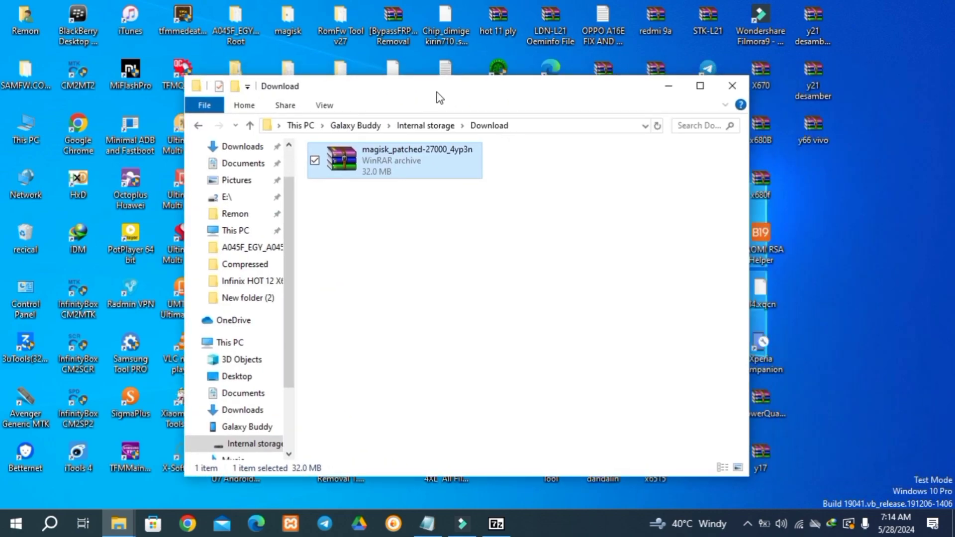
pyautogui.click(732, 90)
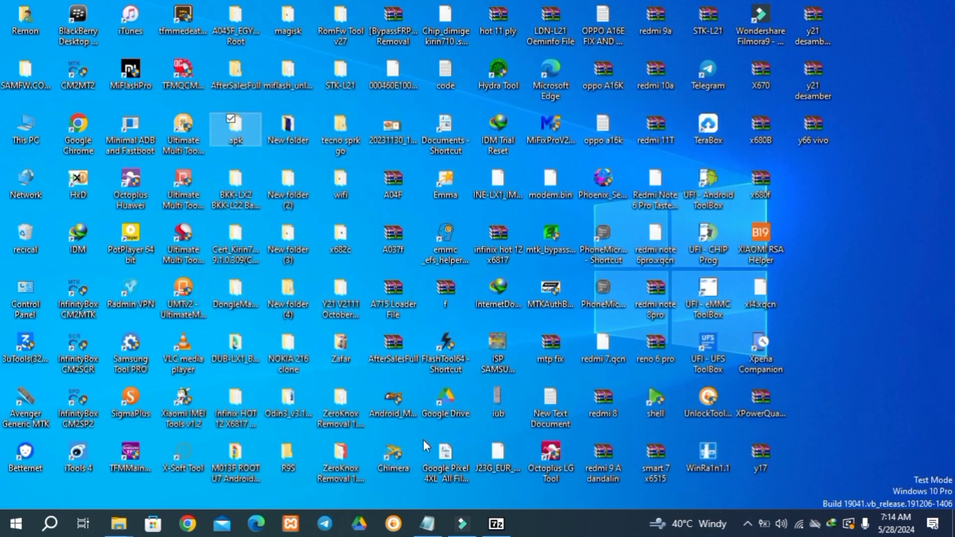
pyautogui.click(119, 523)
pyautogui.click(86, 468)
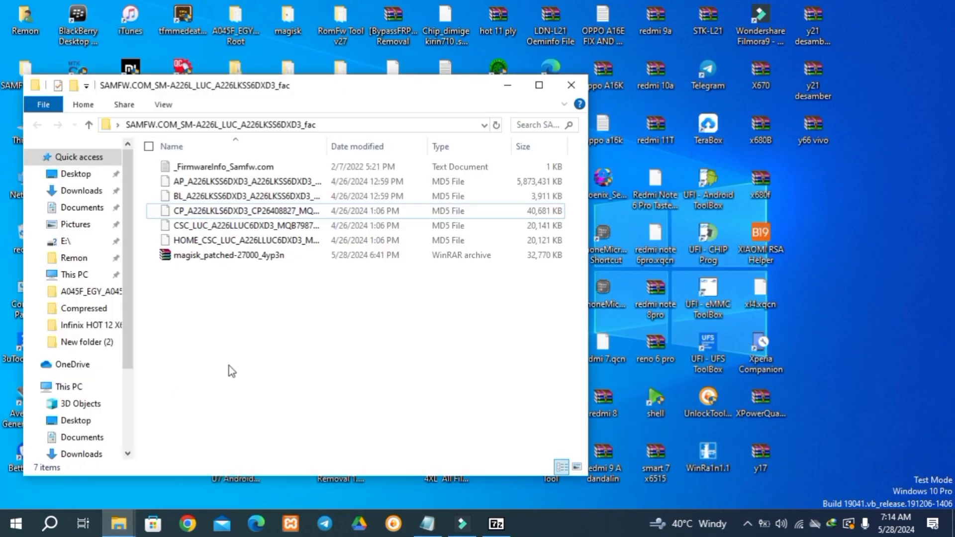
pyautogui.moveTo(410, 90); pyautogui.dragTo(859, 366)
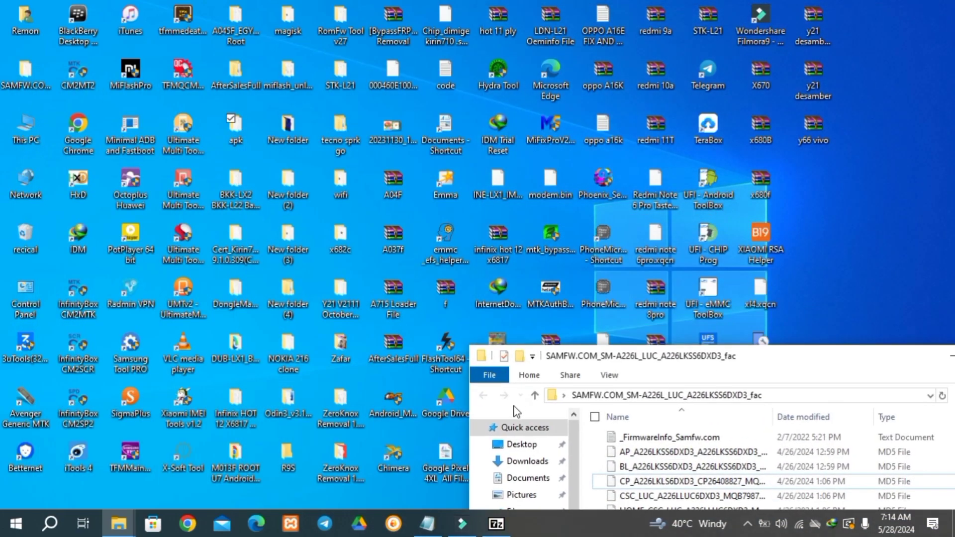
pyautogui.doubleClick(293, 415)
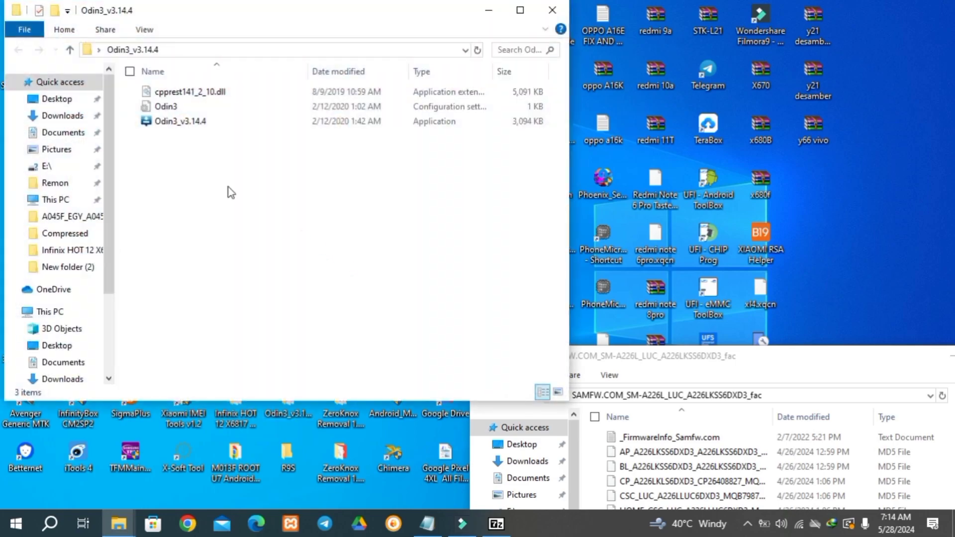
# Step: Select the Odin3_v3.14.4 application inside its folder
pyautogui.click(194, 122)
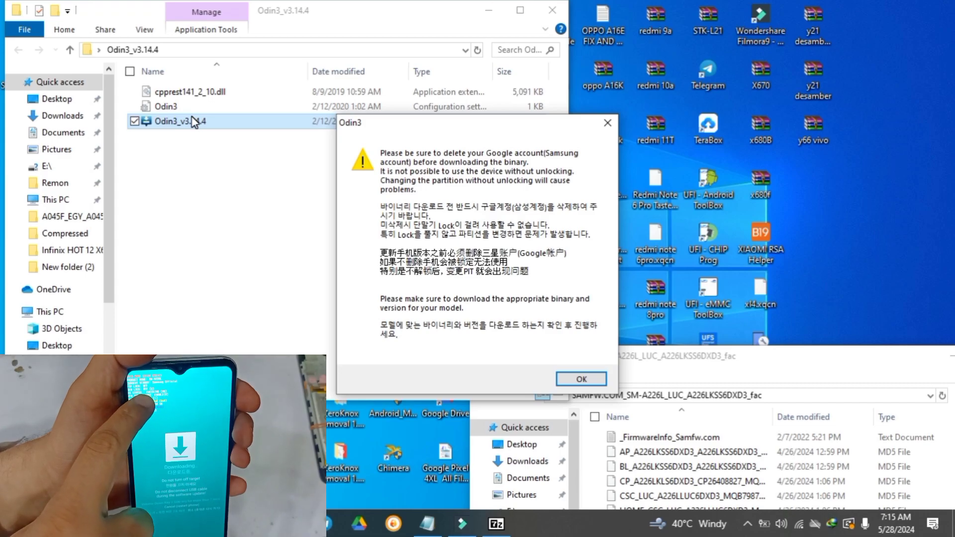
# Step: Dismiss the warning, load SAMFW's magisk_patched-27000_4yp3n.tar into the AP slot, and start flashing
pyautogui.click(581, 379)
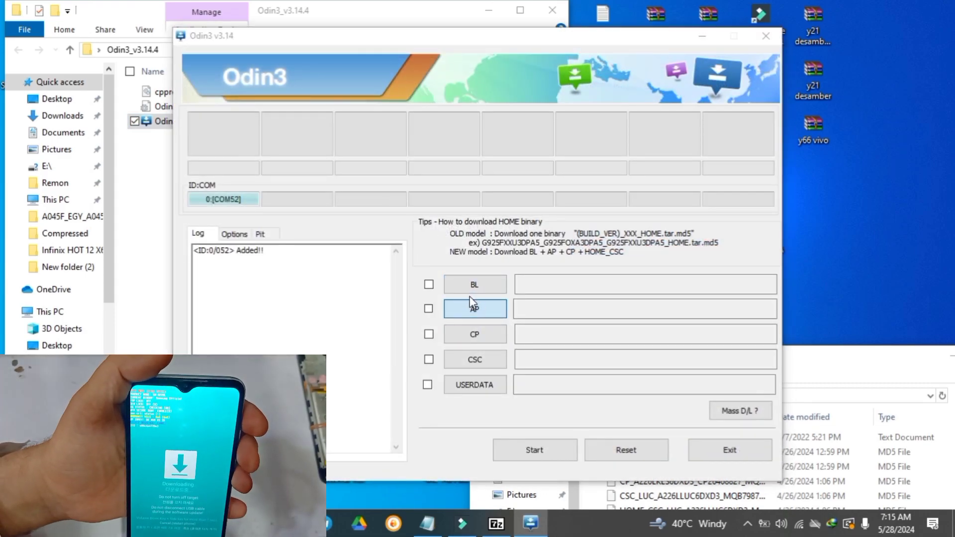
pyautogui.click(476, 309)
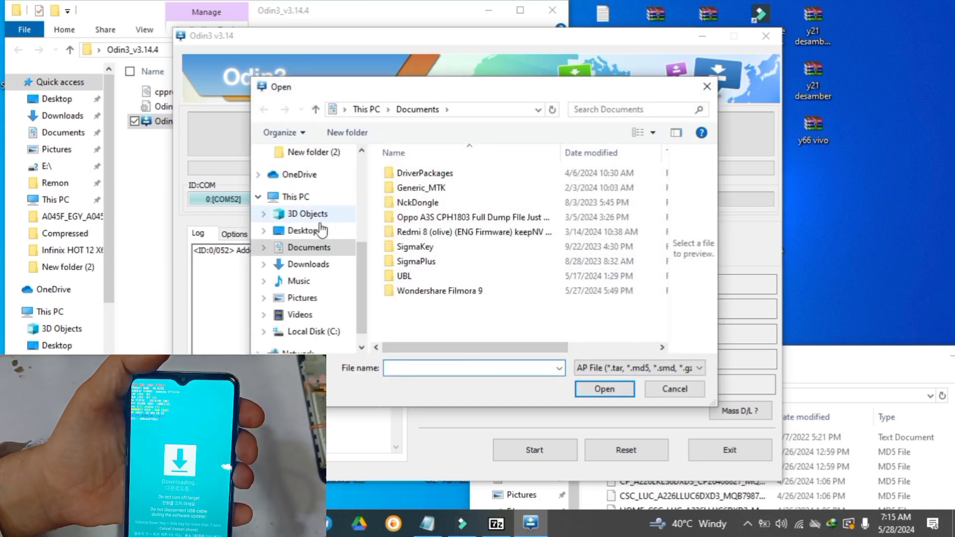
pyautogui.click(311, 230)
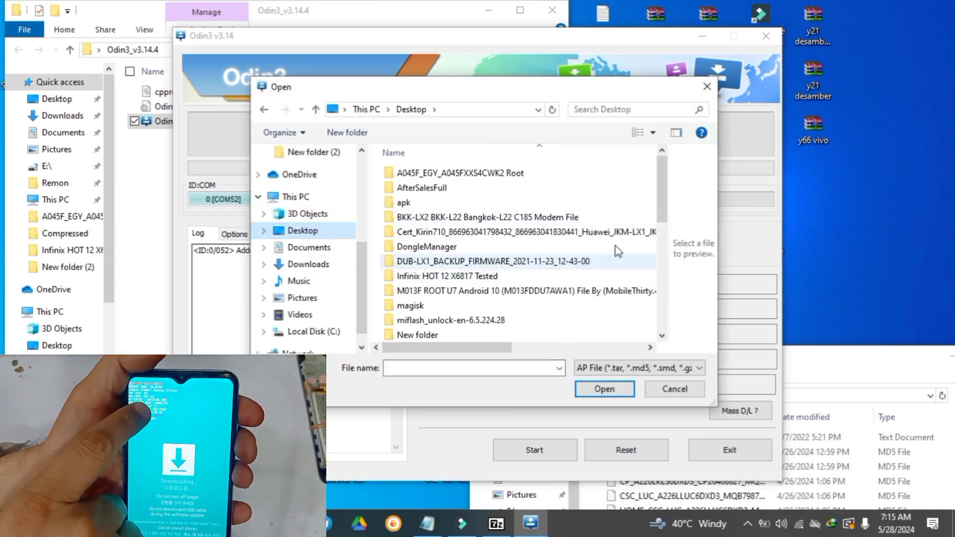
pyautogui.scroll(-4, 662, 189)
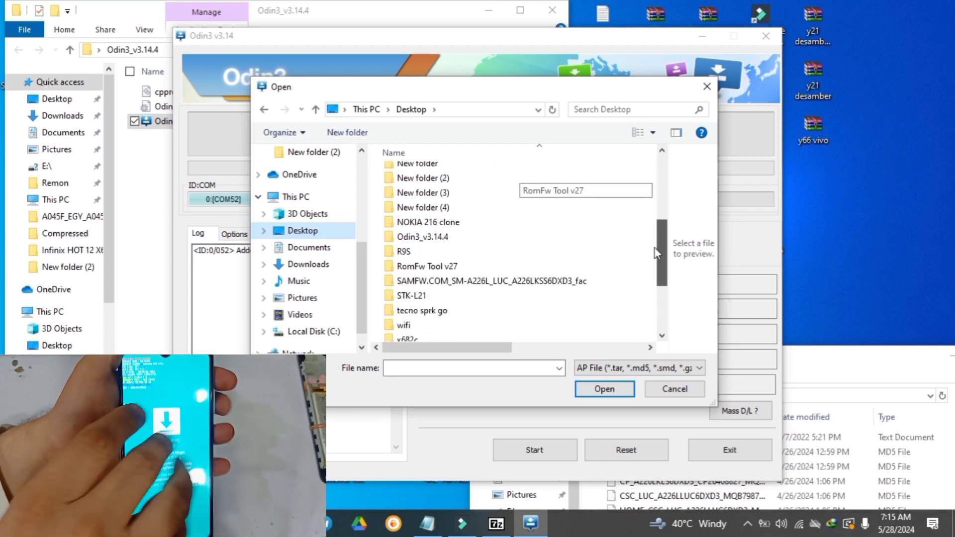
pyautogui.doubleClick(550, 272)
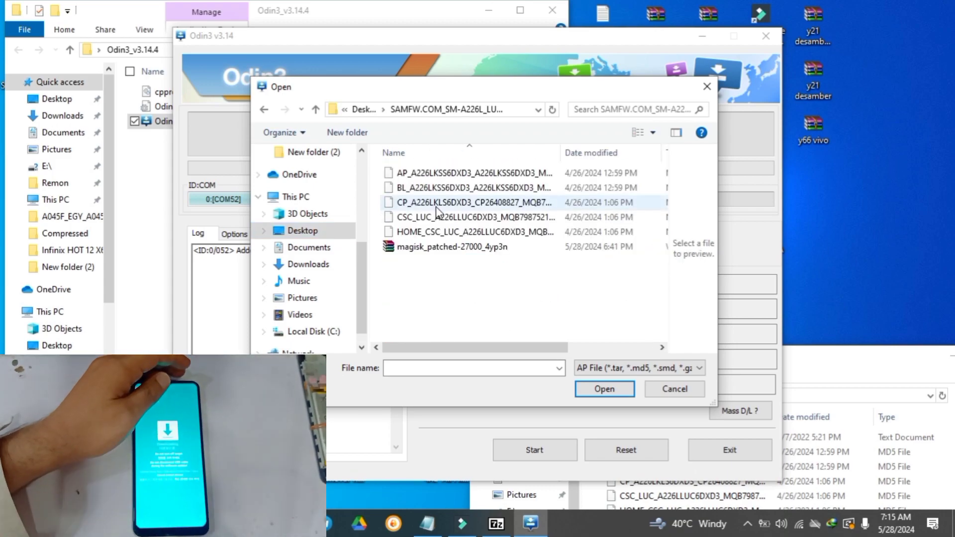
pyautogui.doubleClick(439, 247)
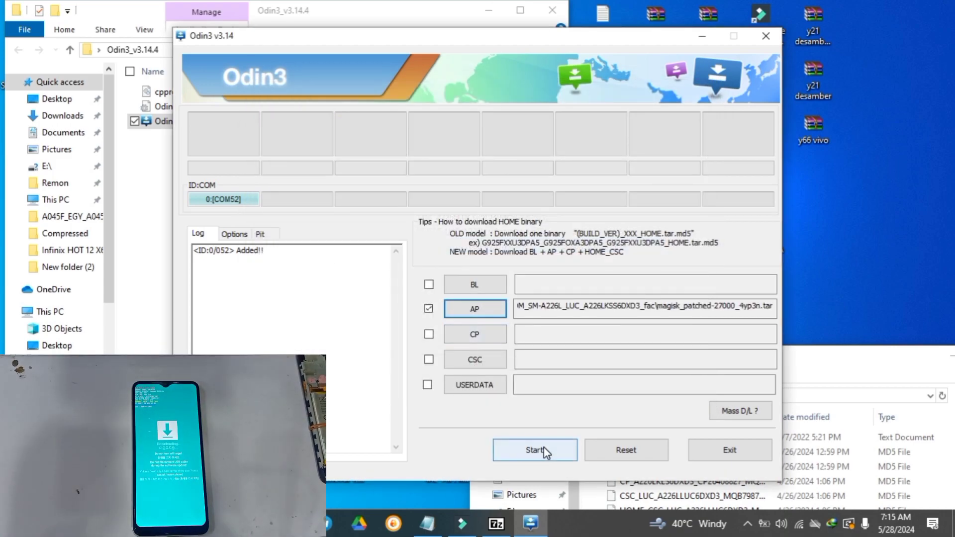
pyautogui.click(544, 450)
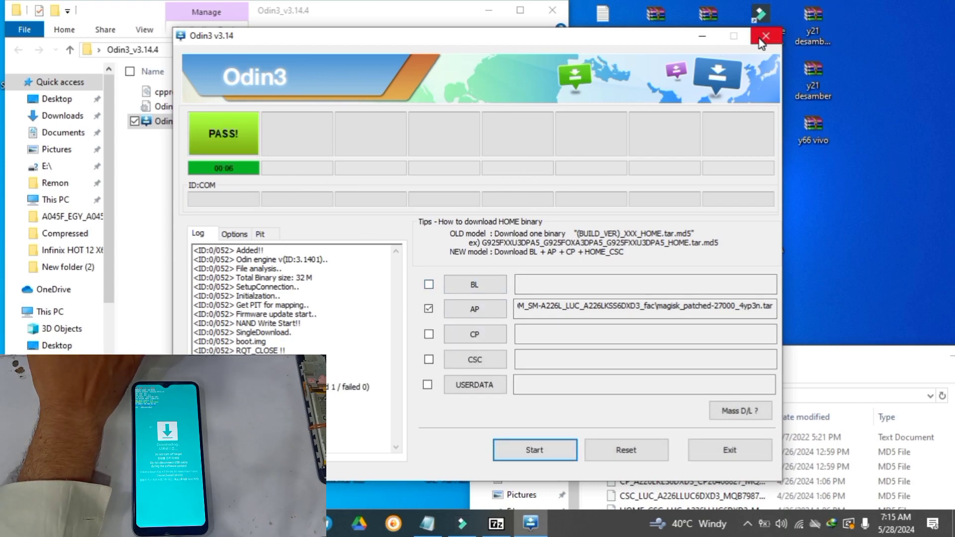
# Step: After PASS!, close the Odin3_v3.14.4 folder window, reposition the SAMFW window, and exit Odin3
pyautogui.click(138, 288)
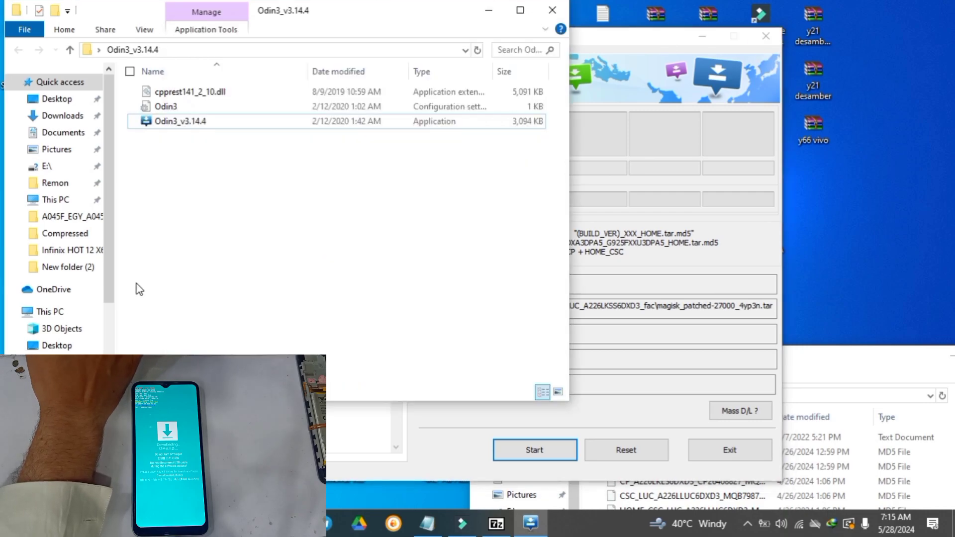
pyautogui.click(552, 10)
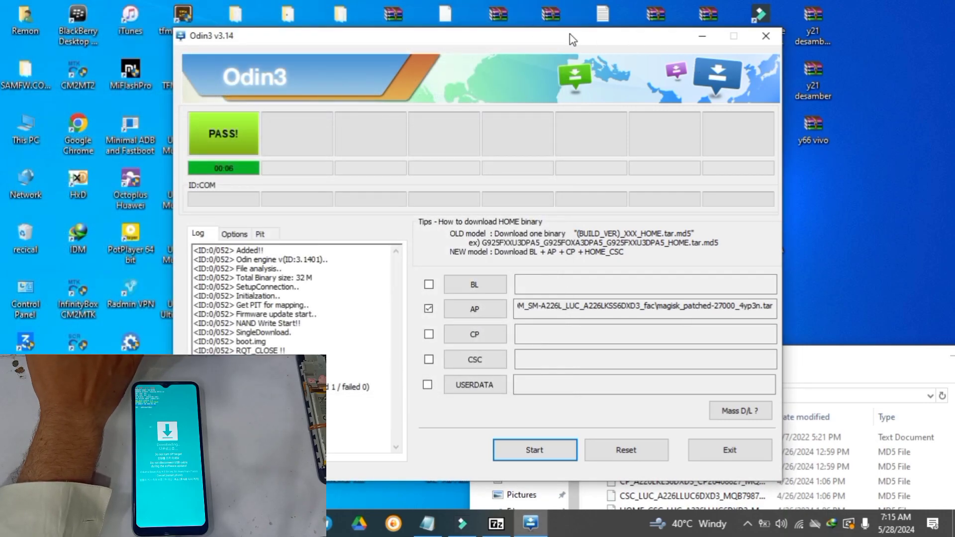
pyautogui.moveTo(860, 370); pyautogui.dragTo(635, 96)
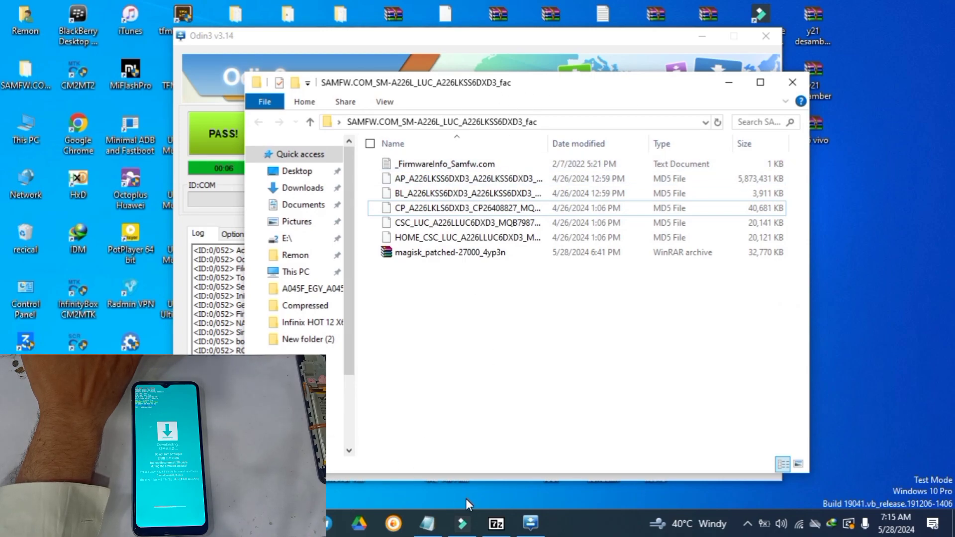
pyautogui.click(264, 44)
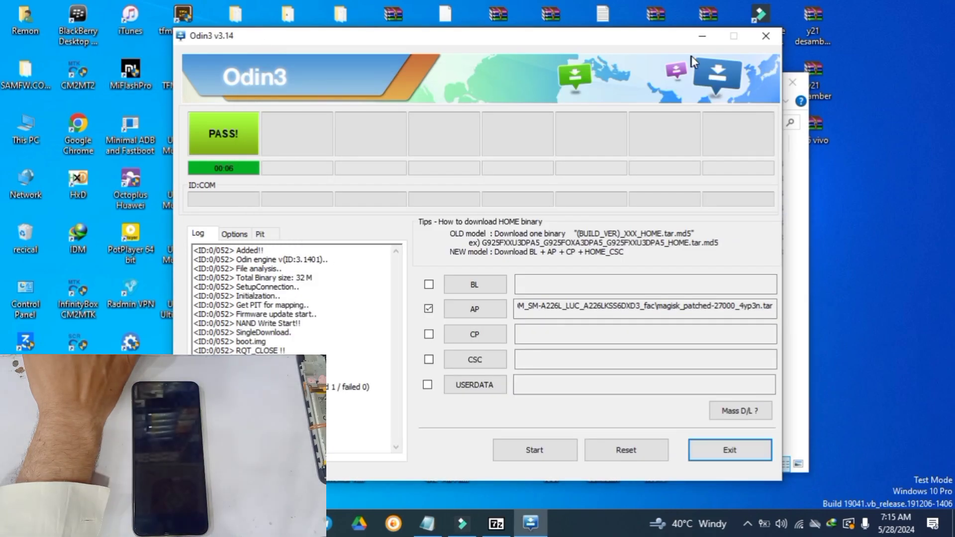
pyautogui.click(766, 36)
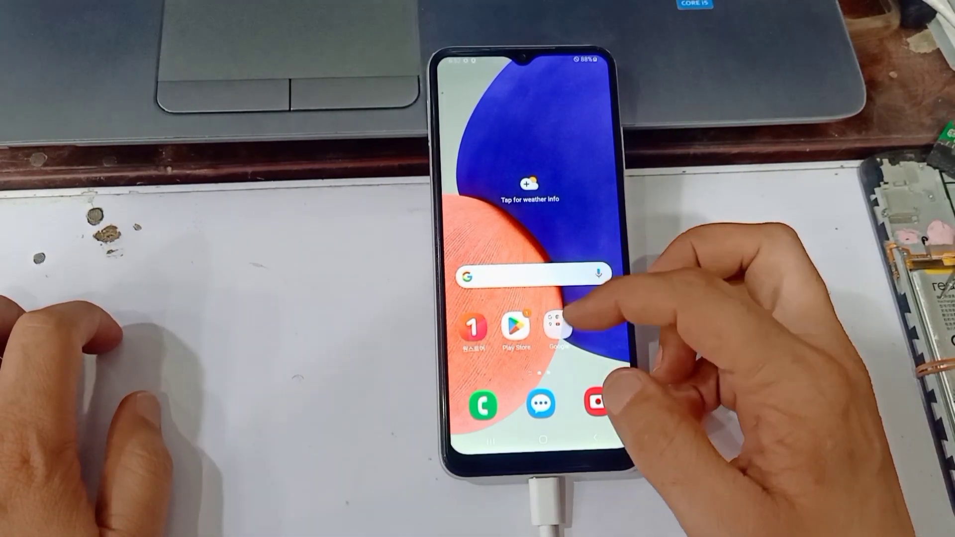
# Step: Join the ghgh Wi-Fi network from Settings > Connections, entering and correcting its password
pyautogui.moveTo(572, 323); pyautogui.dragTo(617, 224)
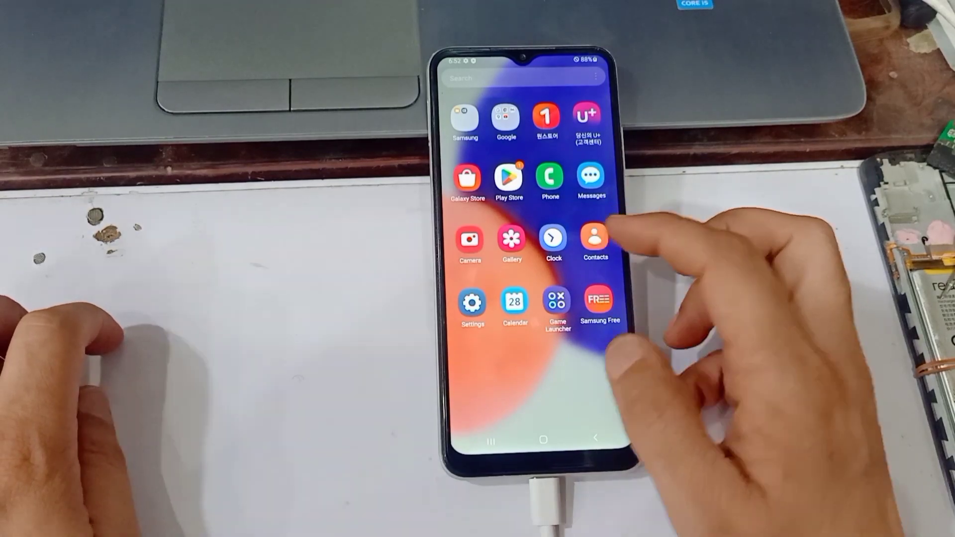
pyautogui.click(472, 303)
pyautogui.click(498, 259)
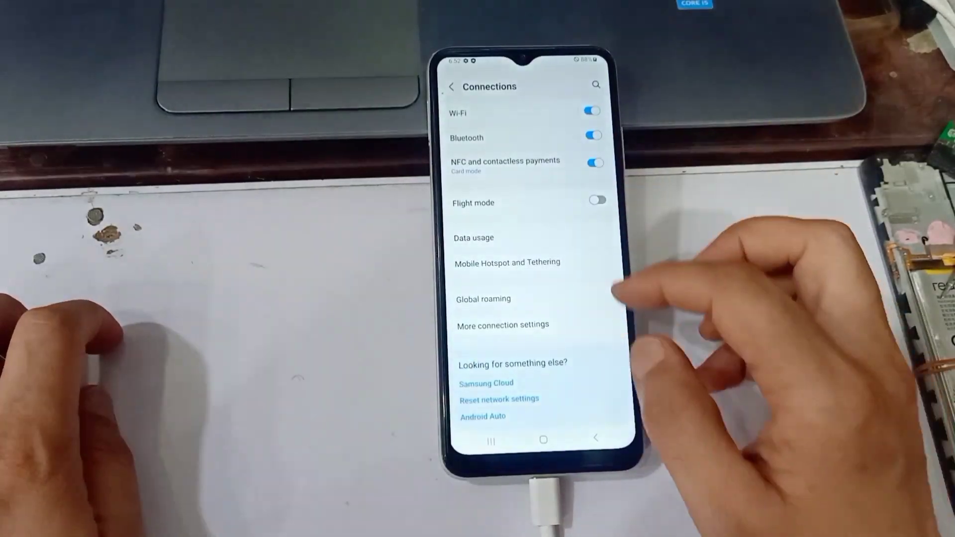
pyautogui.click(458, 113)
pyautogui.click(476, 262)
pyautogui.click(497, 132)
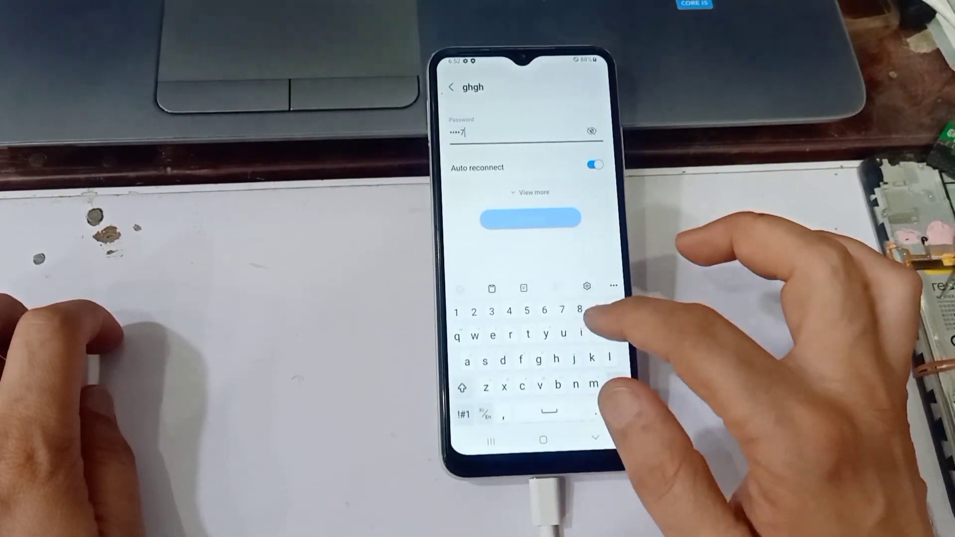
pyautogui.click(530, 218)
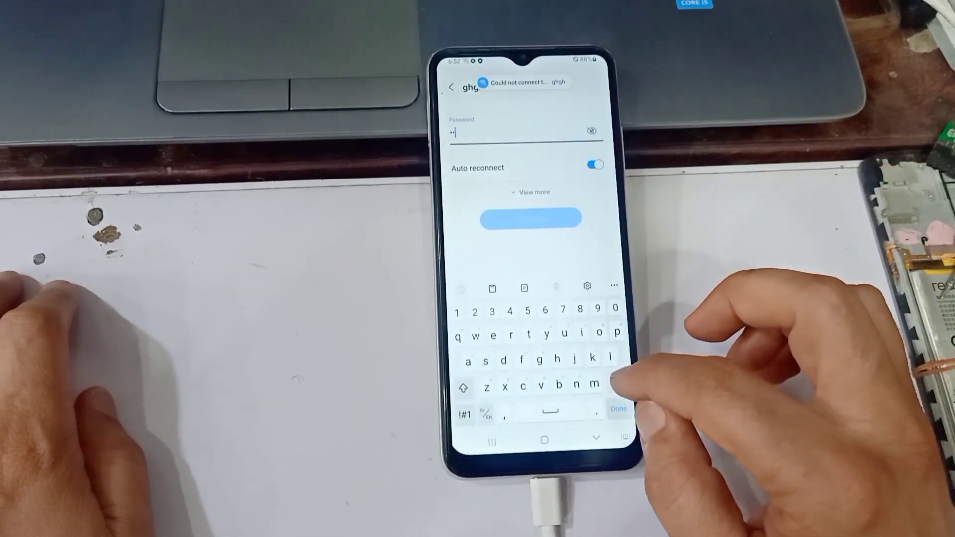
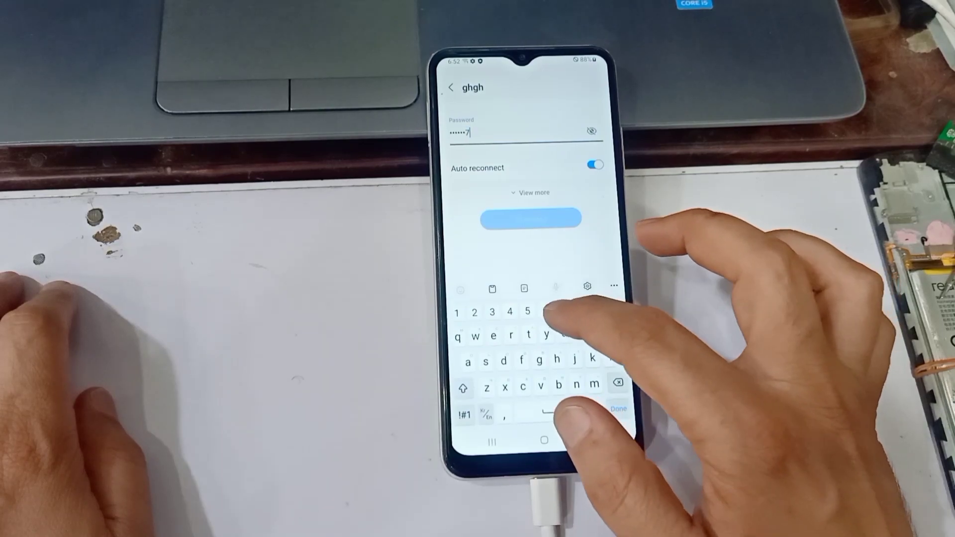
pyautogui.press('Return')
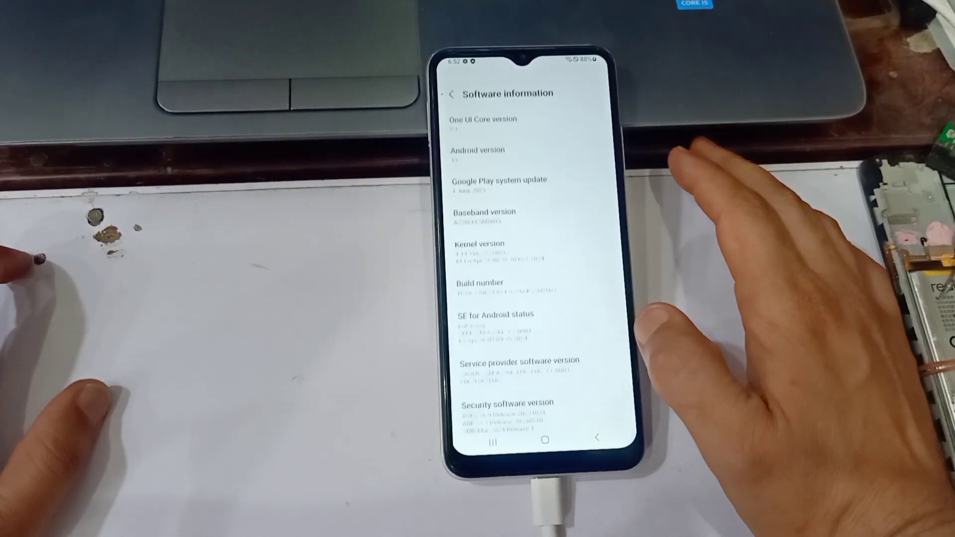
# Step: Tap Build number to unlock Developer options, then open Developer options from Settings to check them
pyautogui.click(522, 278)
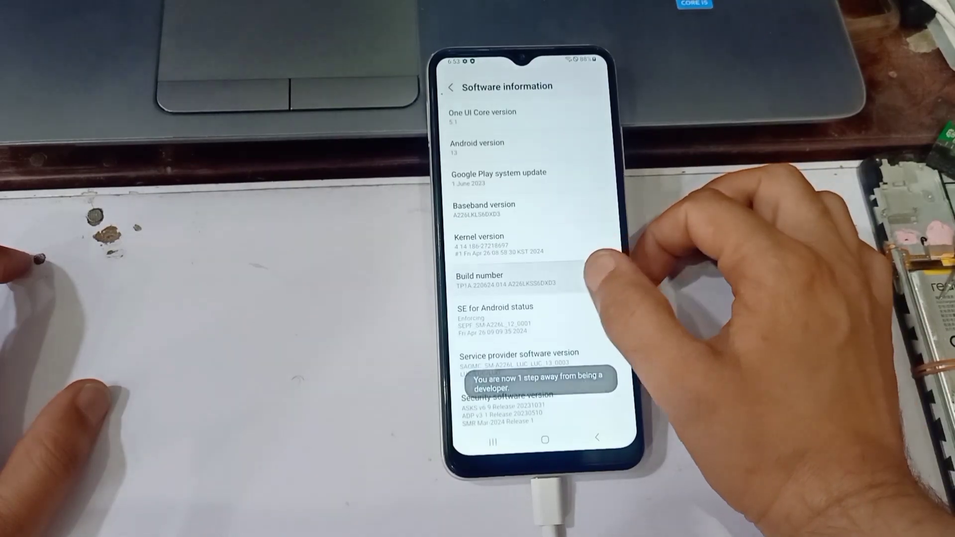
pyautogui.click(522, 279)
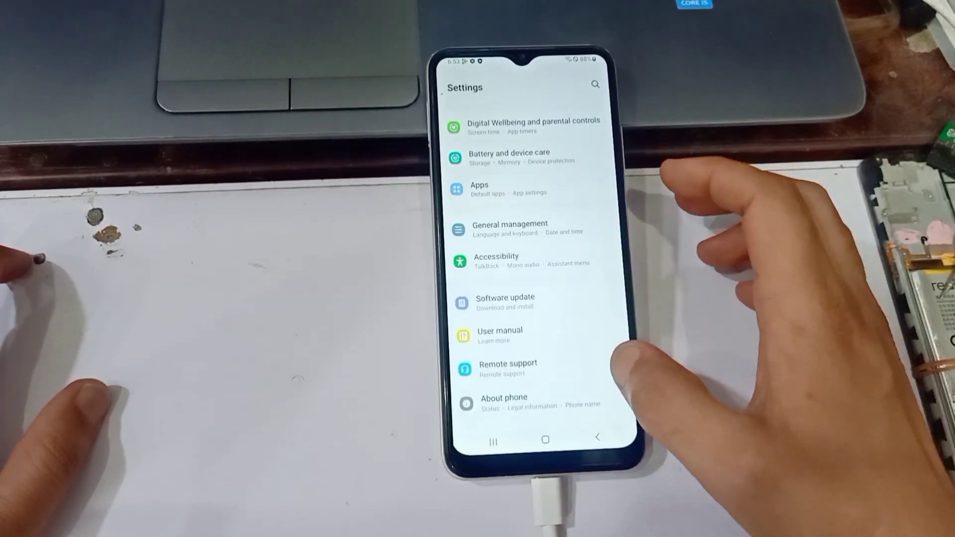
pyautogui.scroll(-2, 532, 273)
pyautogui.click(513, 437)
pyautogui.scroll(-5, 533, 273)
pyautogui.scroll(5, 532, 273)
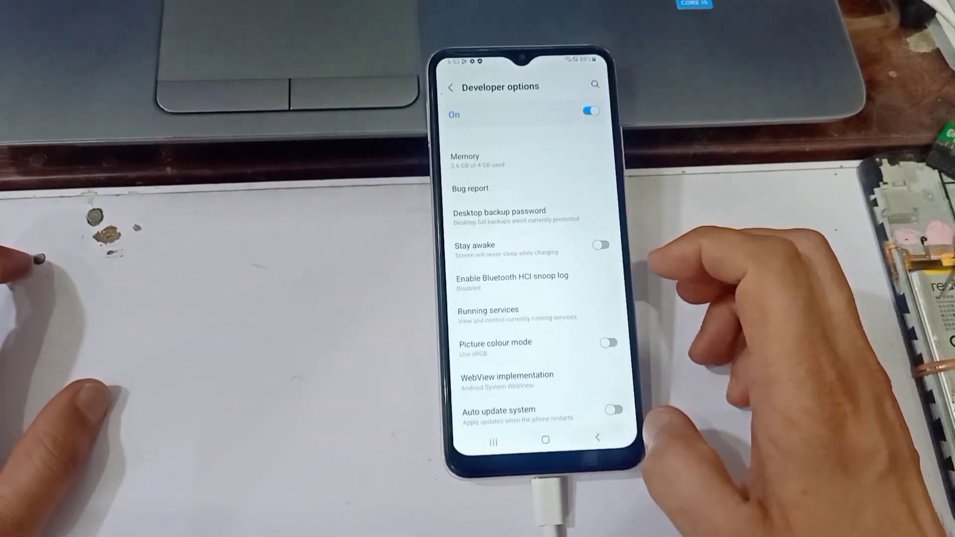
pyautogui.click(597, 438)
pyautogui.click(596, 438)
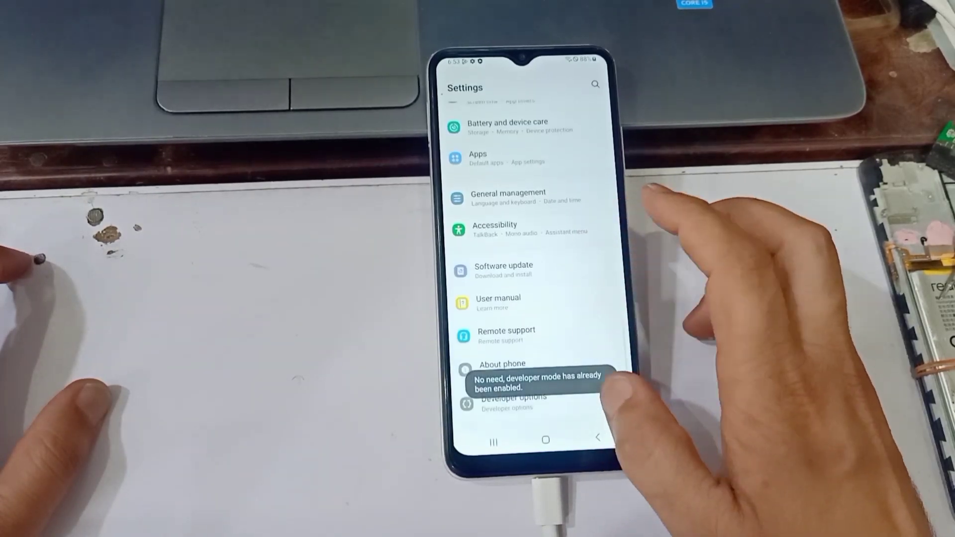
pyautogui.click(512, 435)
pyautogui.scroll(-3, 533, 274)
pyautogui.click(597, 438)
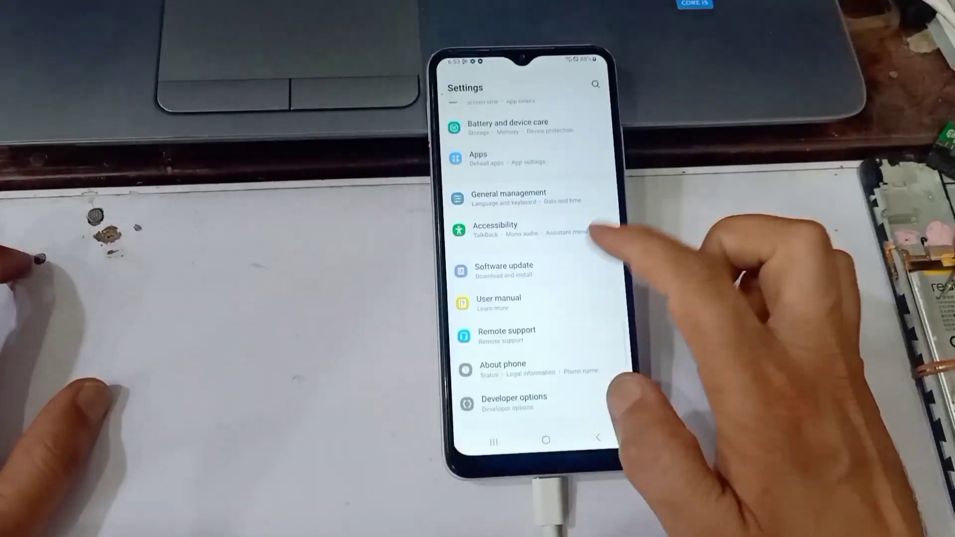